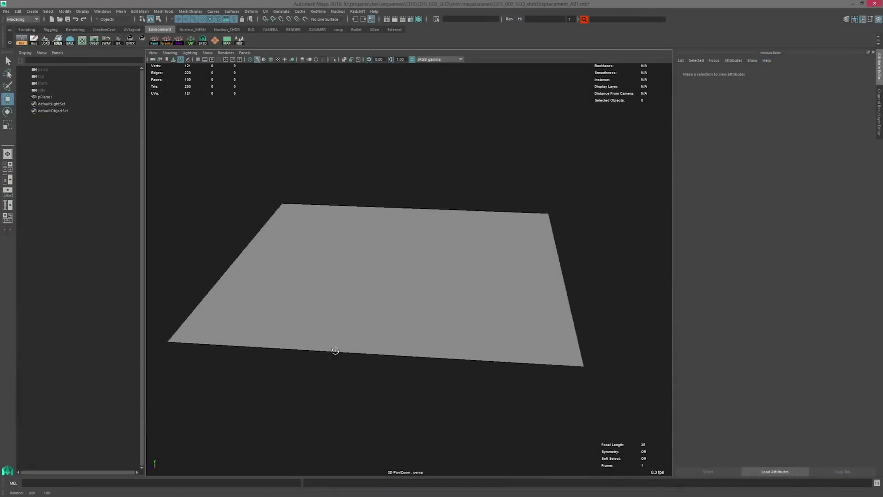
Assign a new Redshift Material to the plane.
{"action": "left_click_drag", "start_coordinate": [334, 355], "coordinate": [296, 349], "text": "alt"}
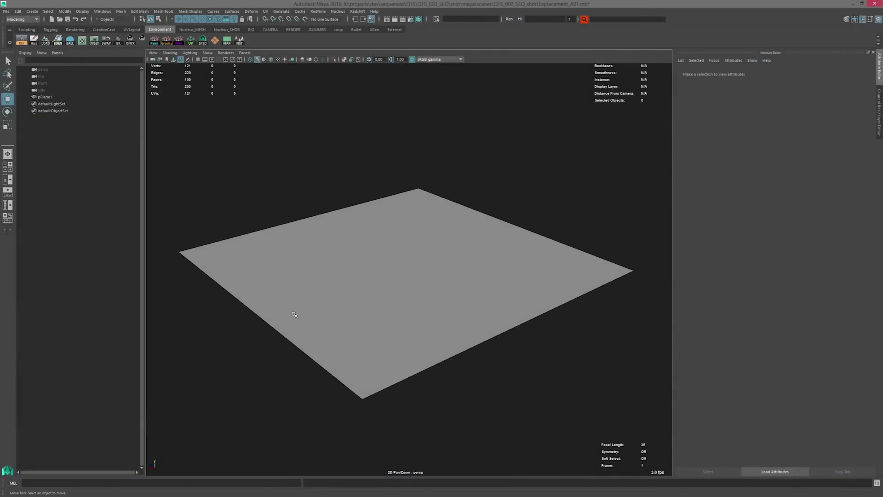
{"action": "left_click", "coordinate": [295, 315]}
{"action": "right_click", "coordinate": [369, 283]}
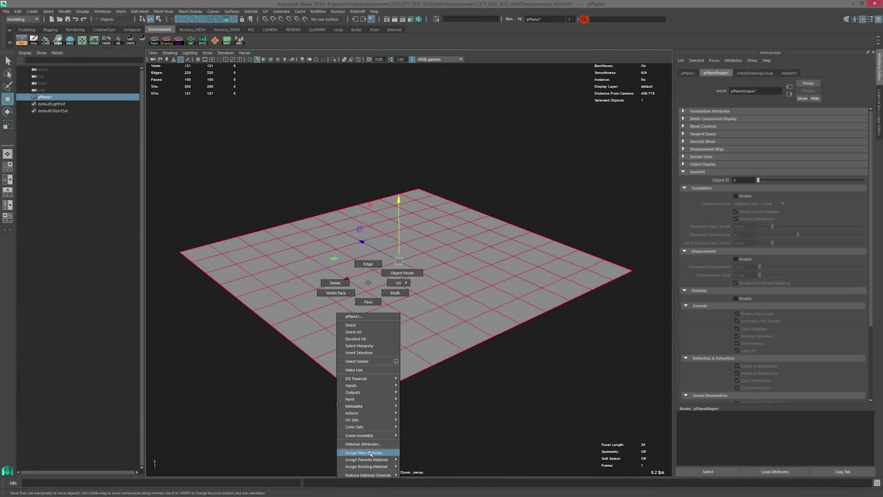
{"action": "left_click", "coordinate": [370, 454]}
{"action": "left_click", "coordinate": [318, 374]}
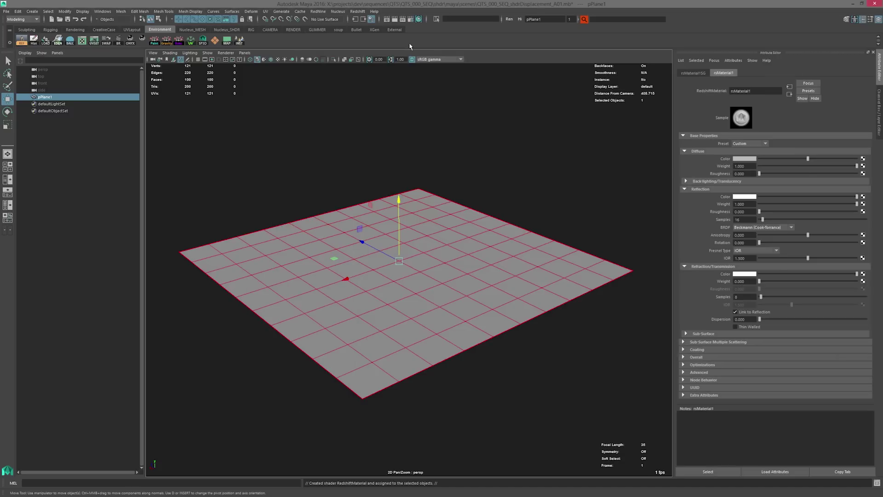
Open the Hypershade full-size and graph the network of rsMaterial1 with its shading group.
{"action": "left_click", "coordinate": [418, 19]}
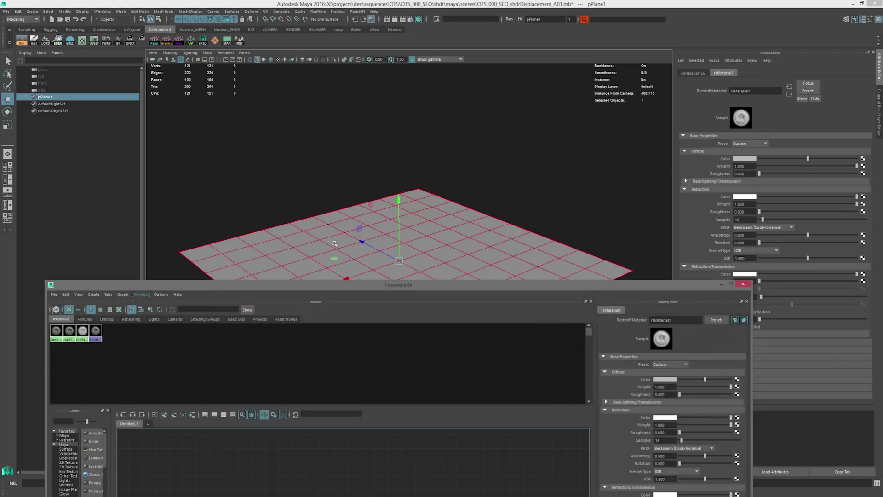
{"action": "double_click", "coordinate": [338, 288]}
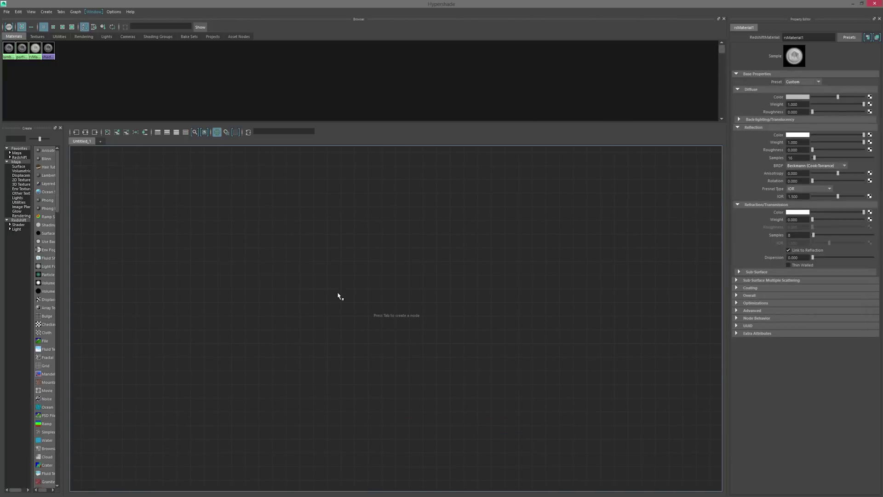
{"action": "left_click", "coordinate": [144, 132]}
{"action": "left_click", "coordinate": [375, 162]}
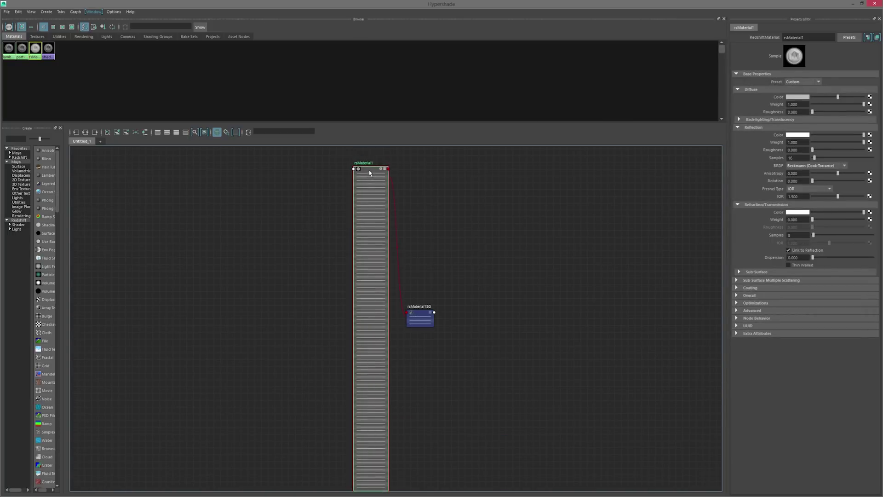
{"action": "middle_click_drag", "start_coordinate": [365, 224], "coordinate": [414, 227], "text": "alt"}
{"action": "scroll", "coordinate": [391, 302], "scroll_direction": "up", "scroll_amount": 5}
{"action": "scroll", "coordinate": [382, 312], "scroll_direction": "down", "scroll_amount": 3}
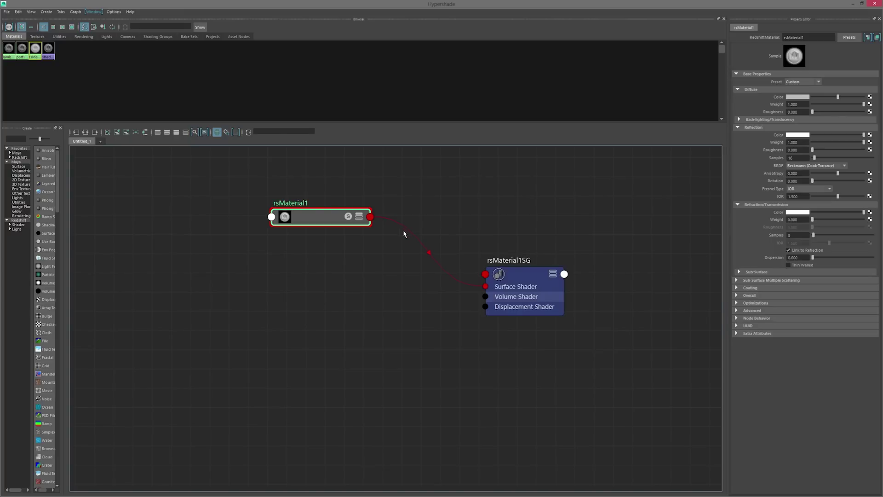
Create a RedshiftDisplacement node below rsMaterial1 in the graph.
{"action": "left_click", "coordinate": [304, 295]}
{"action": "key", "text": "Tab"}
{"action": "type", "text": "rsDisplacement"}
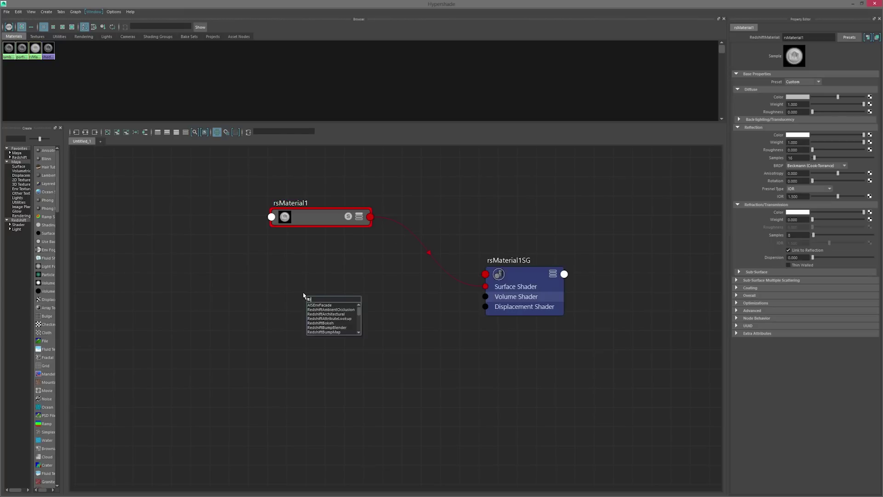
{"action": "key", "text": "Return"}
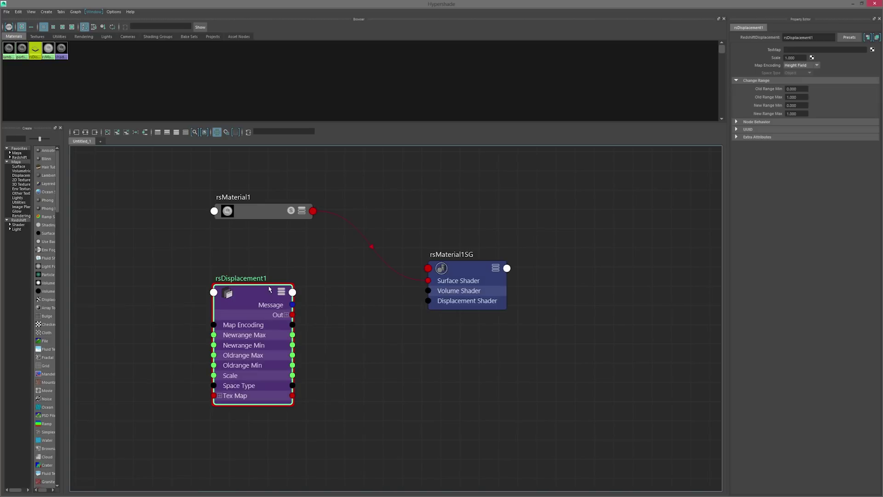
Connect rsDisplacement1 to the Redshift Displacement Shader input of the rsMaterial1SG shading group.
{"action": "left_click", "coordinate": [463, 270]}
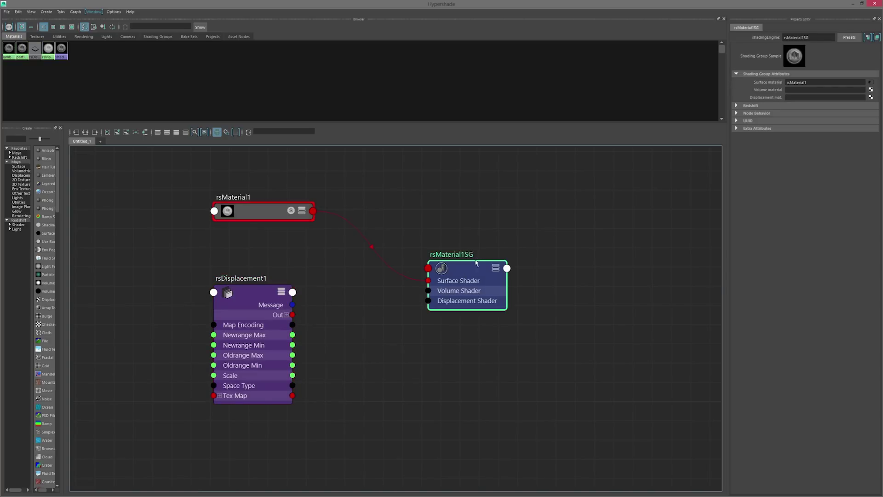
{"action": "left_click", "coordinate": [760, 106]}
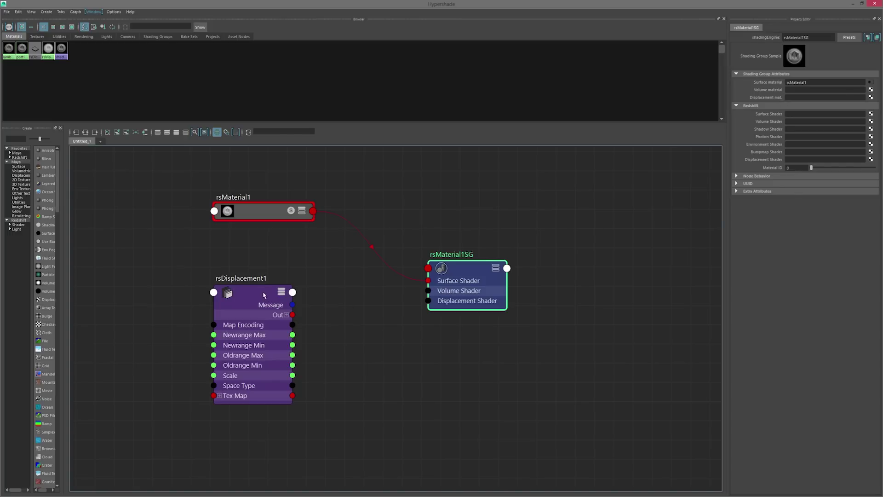
{"action": "middle_click_drag", "start_coordinate": [264, 295], "coordinate": [751, 160]}
Create a ramp texture node beside the displacement node in the graph.
{"action": "middle_click_drag", "start_coordinate": [187, 352], "coordinate": [396, 357], "text": "alt"}
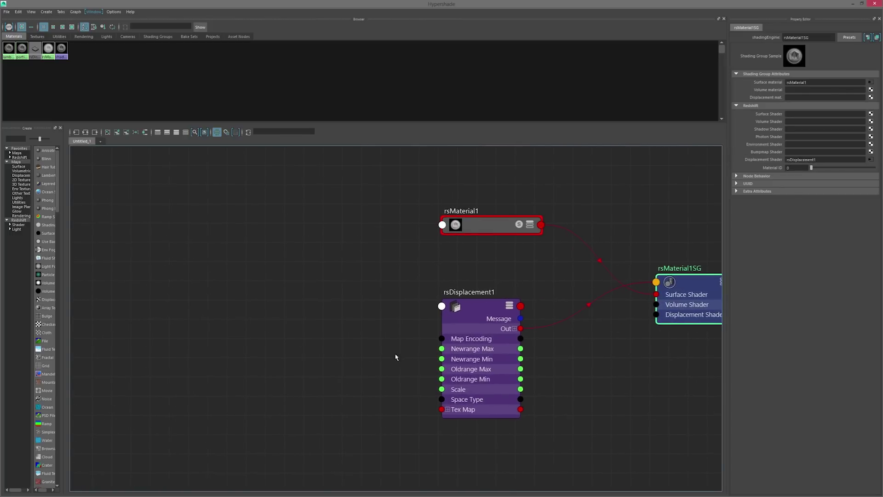
{"action": "left_click", "coordinate": [242, 293]}
{"action": "key", "text": "Tab"}
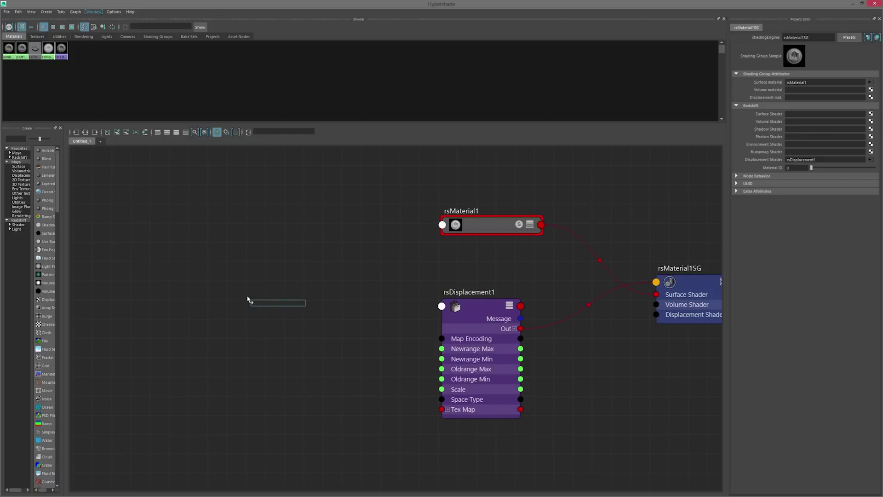
{"action": "type", "text": "ra"}
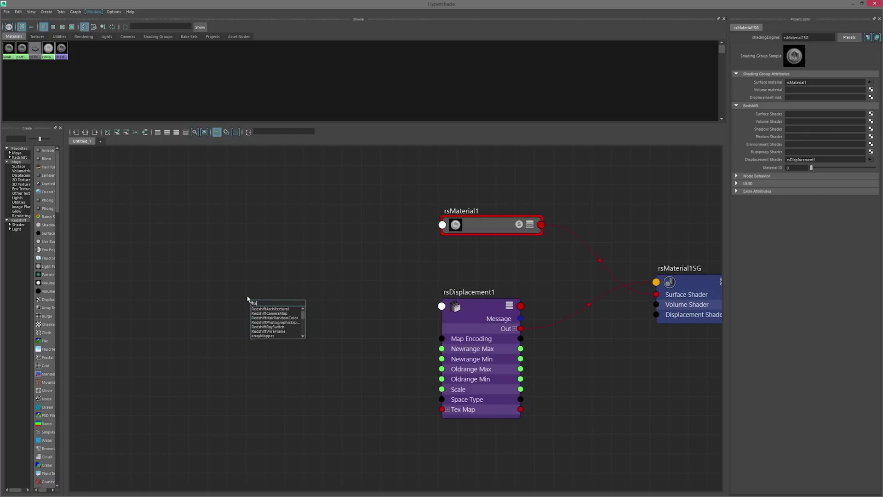
{"action": "type", "text": "m"}
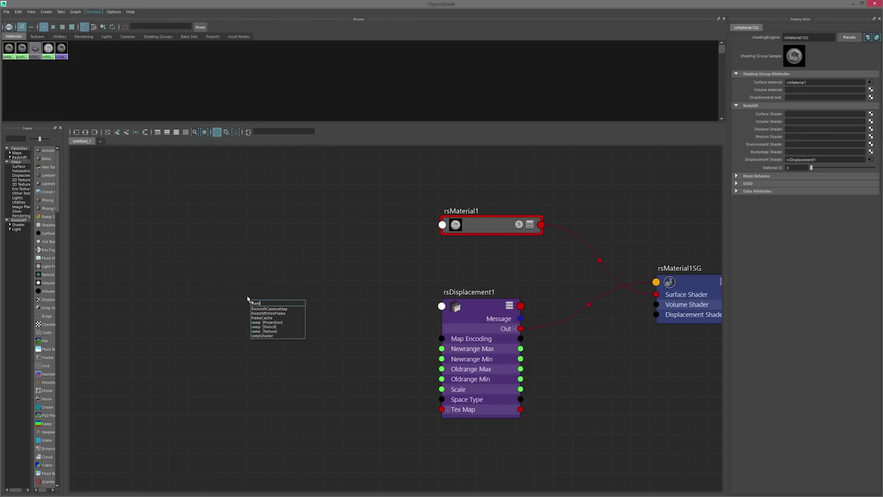
{"action": "key", "text": "Down"}
{"action": "key", "text": "Down"}
{"action": "key", "text": "Down"}
{"action": "key", "text": "Down"}
{"action": "key", "text": "Down"}
{"action": "key", "text": "Down"}
{"action": "key", "text": "Return"}
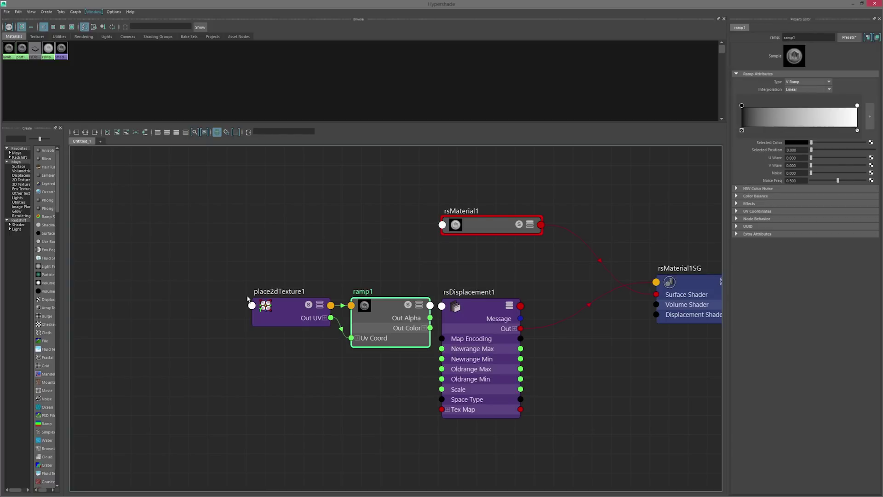
Space out the place2dTexture1 and ramp1 nodes, and connect ramp1 to the TexMap input of rsDisplacement1.
{"action": "left_click_drag", "start_coordinate": [266, 296], "coordinate": [180, 282]}
{"action": "middle_click_drag", "start_coordinate": [318, 272], "coordinate": [269, 266], "text": "alt"}
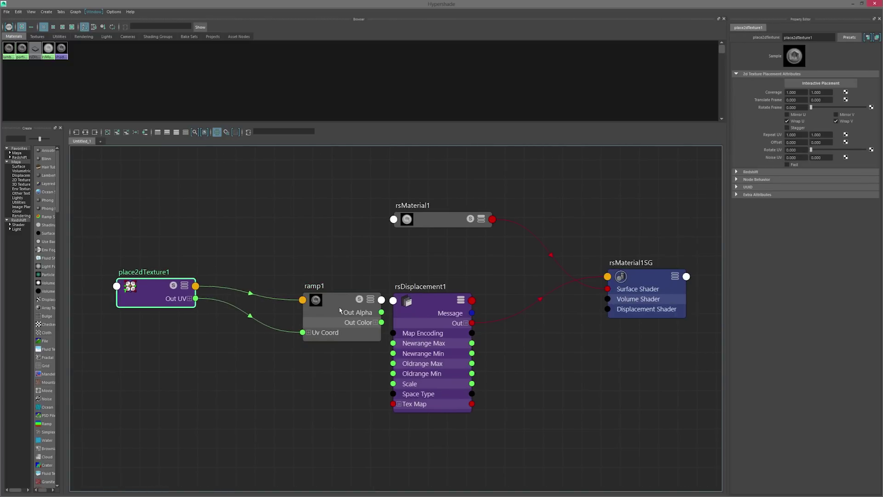
{"action": "left_click_drag", "start_coordinate": [359, 287], "coordinate": [315, 304]}
{"action": "middle_click_drag", "start_coordinate": [314, 304], "coordinate": [263, 297], "text": "alt"}
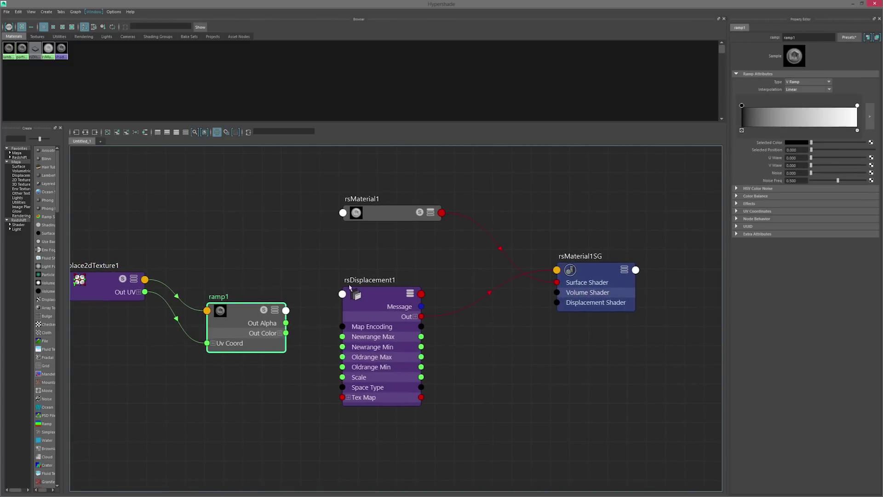
{"action": "left_click", "coordinate": [391, 295]}
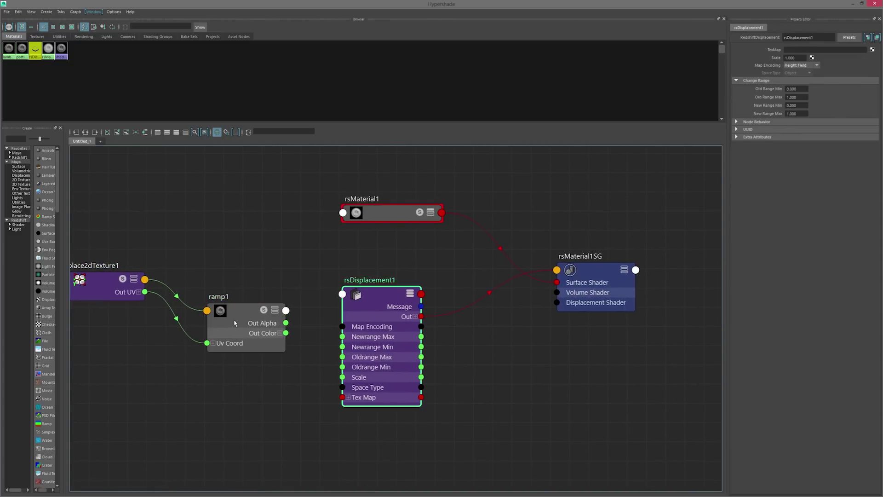
{"action": "middle_click_drag", "start_coordinate": [221, 311], "coordinate": [800, 50]}
Reshape ramp1 by moving the black stop to about 0.33, shifting the white stop inward, and adding stops at about 0.37 and 0.69.
{"action": "left_click", "coordinate": [246, 318]}
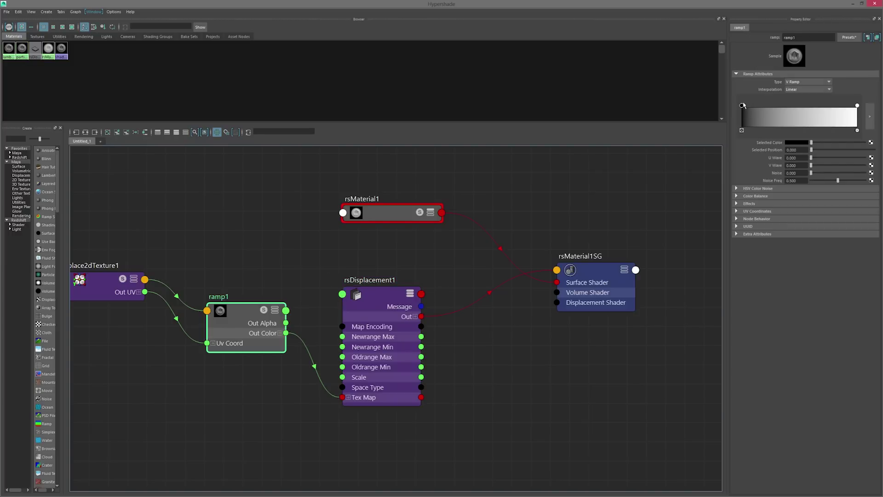
{"action": "left_click_drag", "start_coordinate": [742, 107], "coordinate": [780, 105]}
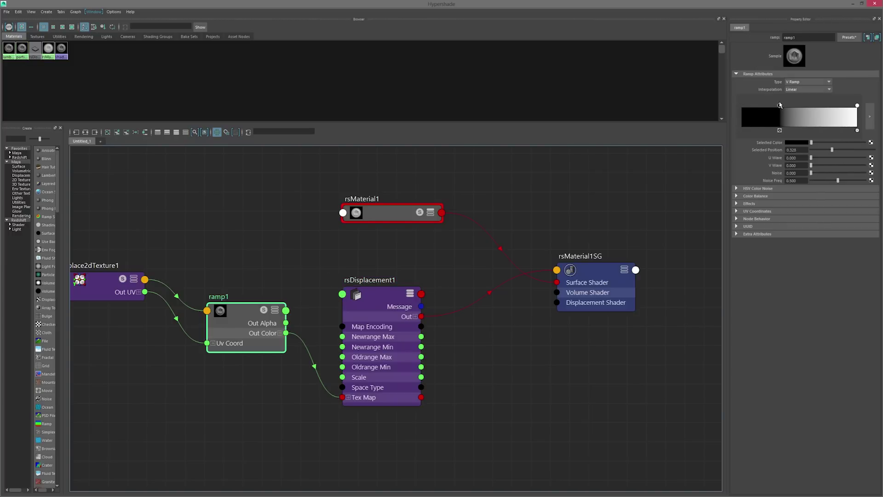
{"action": "left_click_drag", "start_coordinate": [858, 106], "coordinate": [821, 122]}
{"action": "left_click", "coordinate": [798, 120]}
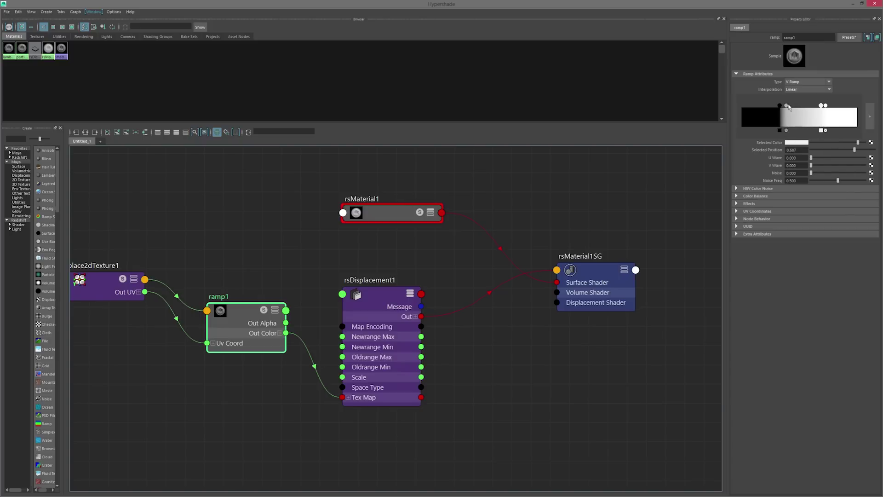
{"action": "left_click", "coordinate": [790, 123]}
Set the two middle stops of ramp1 to the same mid-grey to form a flat band between black and white.
{"action": "left_click", "coordinate": [795, 143]}
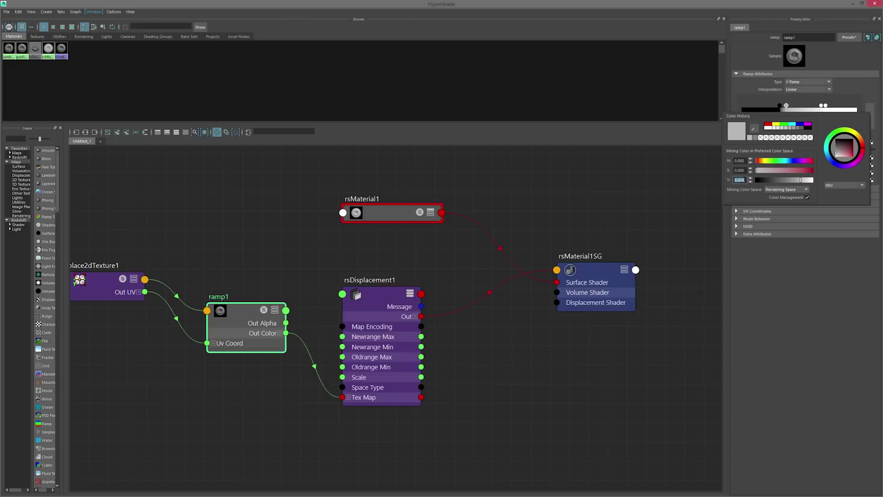
{"action": "type", "text": "0"}
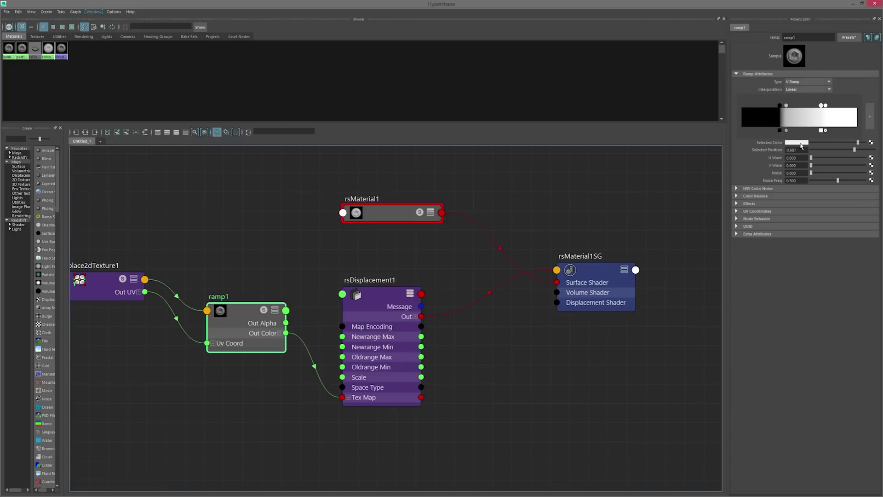
{"action": "left_click", "coordinate": [800, 145]}
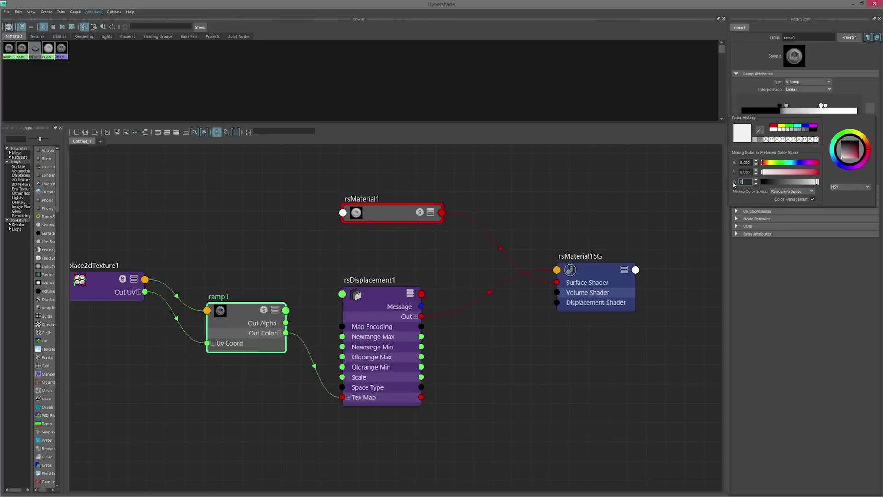
{"action": "key", "text": "Return"}
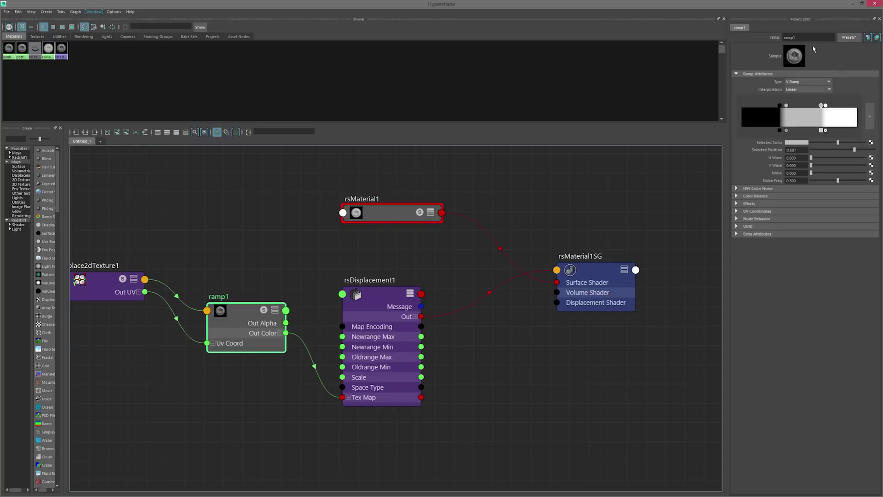
{"action": "left_click", "coordinate": [785, 106]}
Connect ramp1 to the Diffuse Color of rsMaterial1 and set the material's Reflection Weight to 0.
{"action": "double_click", "coordinate": [476, 3]}
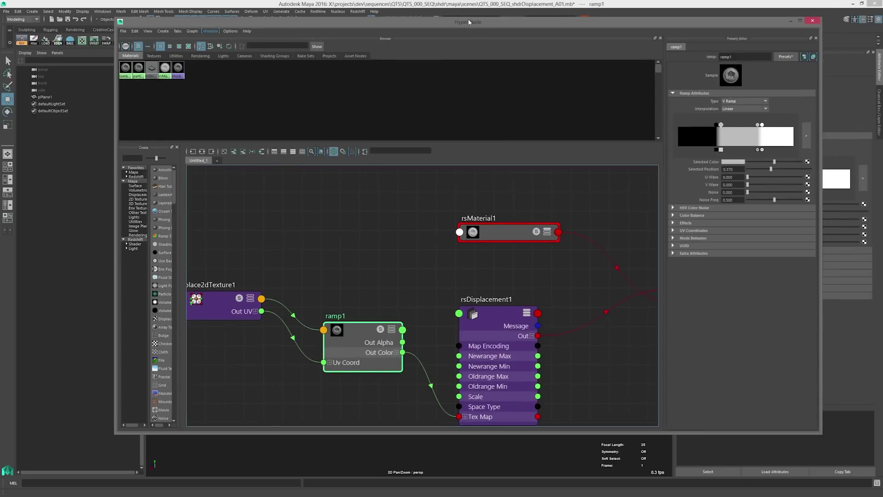
{"action": "key", "text": "a"}
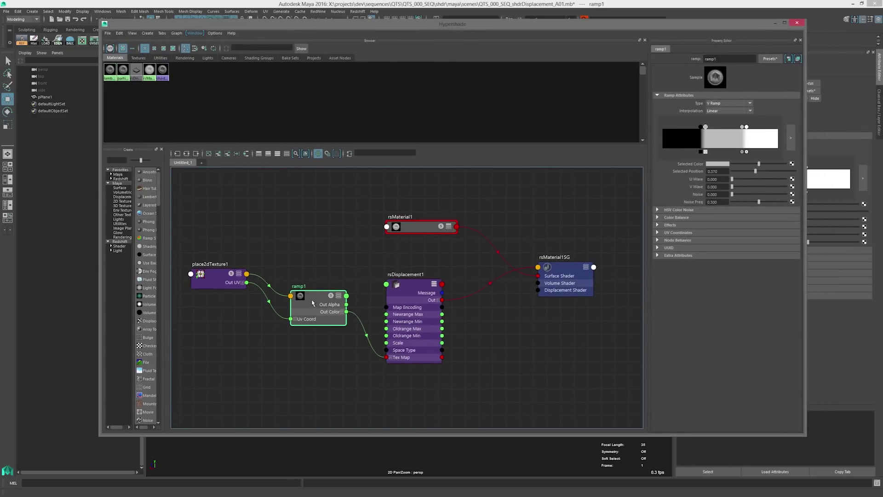
{"action": "left_click", "coordinate": [410, 232]}
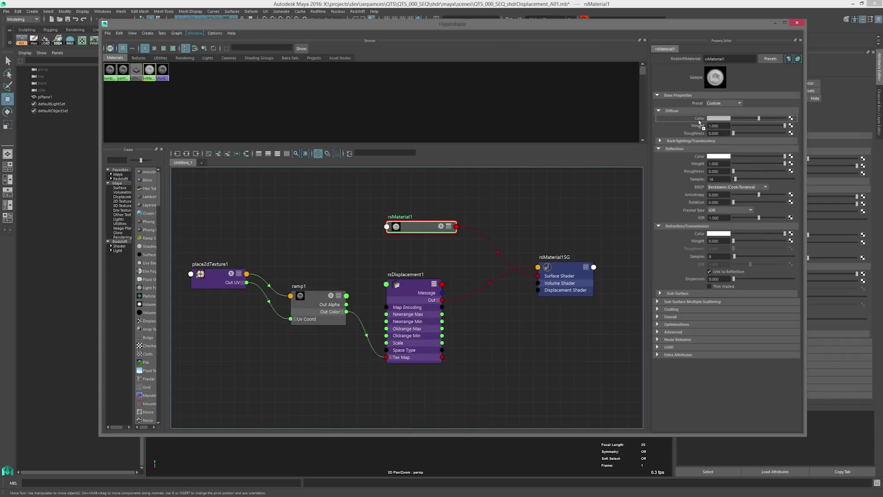
{"action": "middle_click_drag", "start_coordinate": [700, 121], "coordinate": [699, 122]}
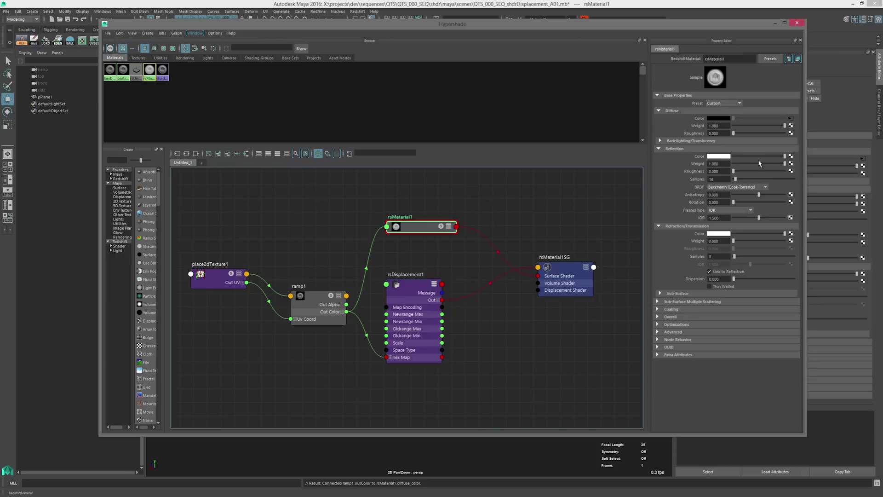
{"action": "left_click_drag", "start_coordinate": [776, 166], "coordinate": [717, 167]}
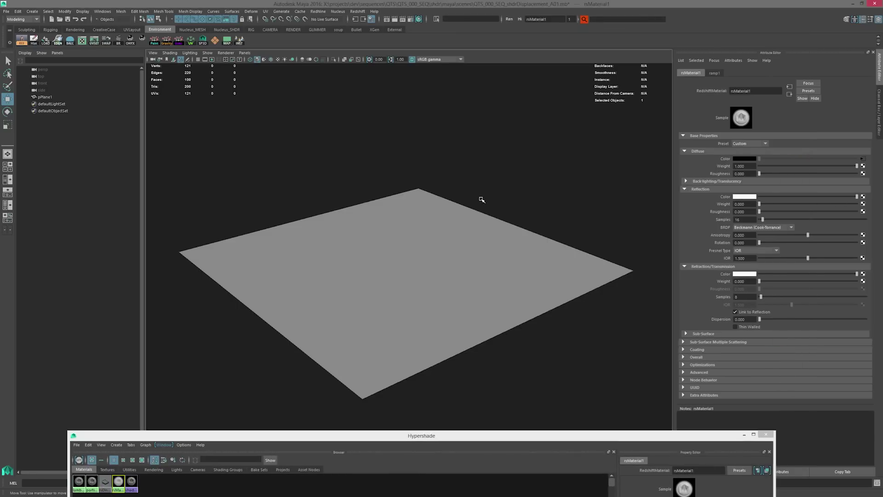
Turn on textured display in the perspective view to show the ramp on the plane.
{"action": "key", "text": "6"}
{"action": "mouse_move", "coordinate": [436, 220]}
{"action": "left_mouse_down", "text": "alt"}
{"action": "mouse_move", "coordinate": [449, 230]}
{"action": "mouse_move", "coordinate": [397, 275]}
{"action": "mouse_move", "coordinate": [430, 265]}
{"action": "mouse_move", "coordinate": [506, 281]}
{"action": "mouse_move", "coordinate": [464, 258]}
{"action": "left_mouse_up", "text": "alt"}
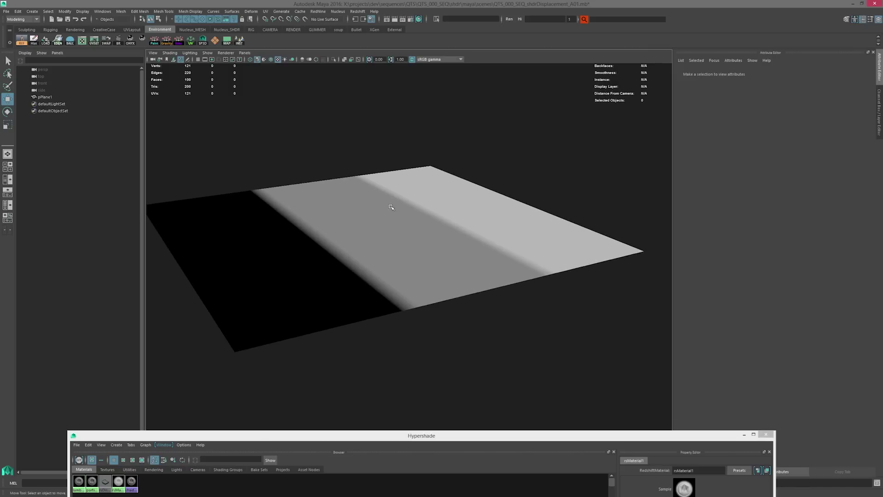
Enable Displacement in the Redshift attributes of the plane's shape node.
{"action": "left_click", "coordinate": [384, 231]}
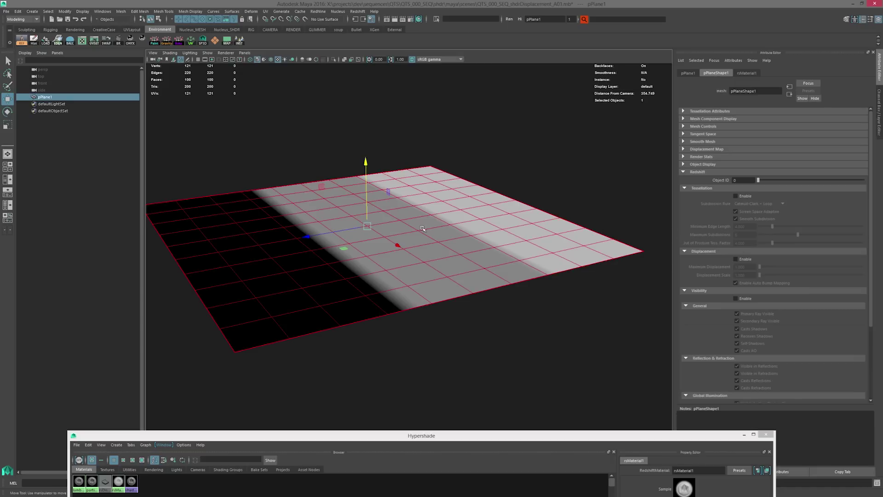
{"action": "left_click_drag", "start_coordinate": [502, 289], "coordinate": [498, 240], "text": "alt"}
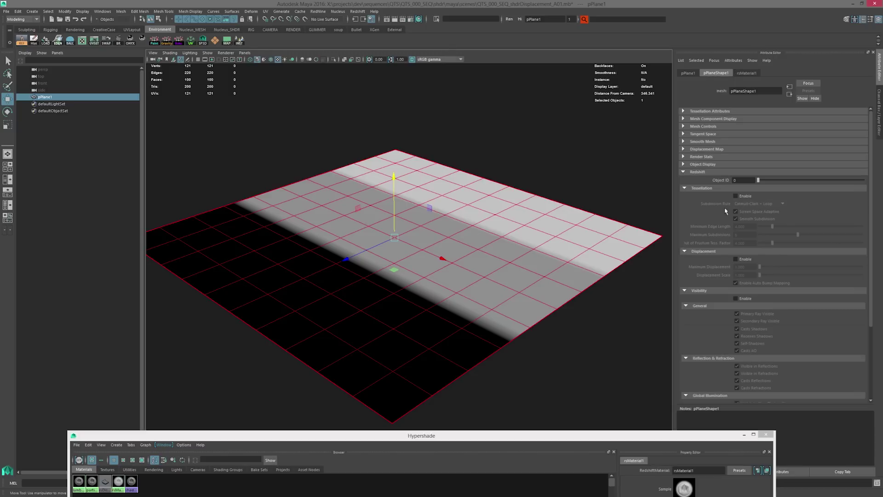
{"action": "left_click", "coordinate": [698, 172]}
{"action": "left_click", "coordinate": [707, 173]}
{"action": "left_click", "coordinate": [741, 261]}
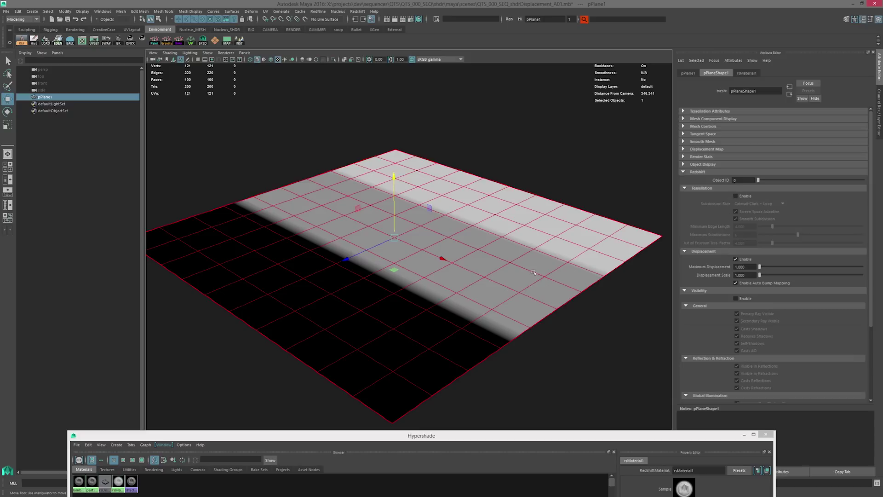
Enable Redshift Tessellation on the plane's shape node.
{"action": "left_click_drag", "start_coordinate": [533, 273], "coordinate": [511, 252], "text": "alt"}
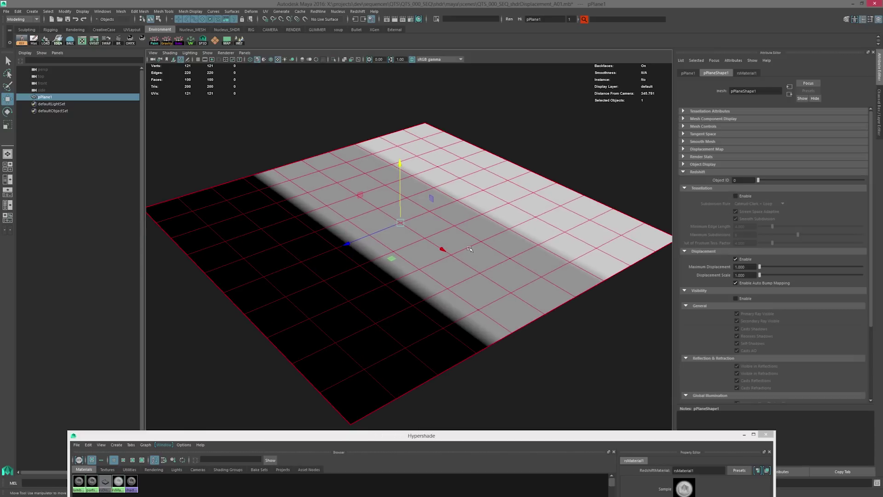
{"action": "left_click_drag", "start_coordinate": [476, 267], "coordinate": [450, 289], "text": "alt"}
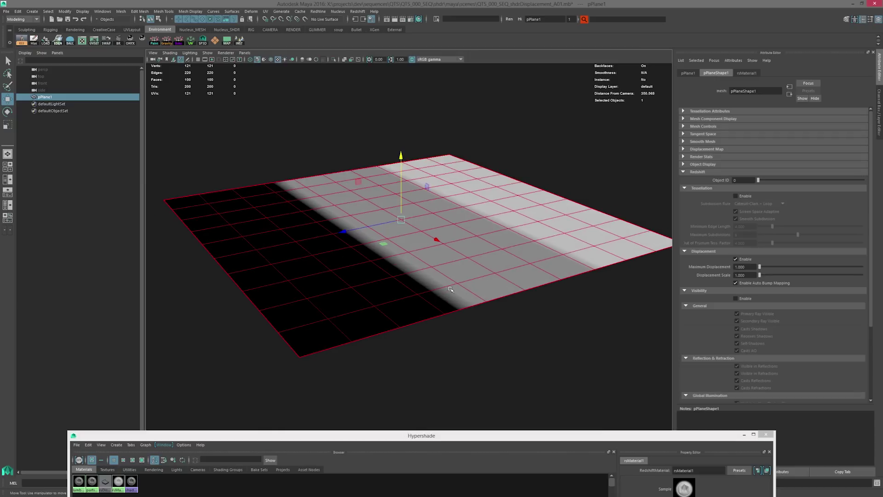
{"action": "left_click", "coordinate": [736, 196]}
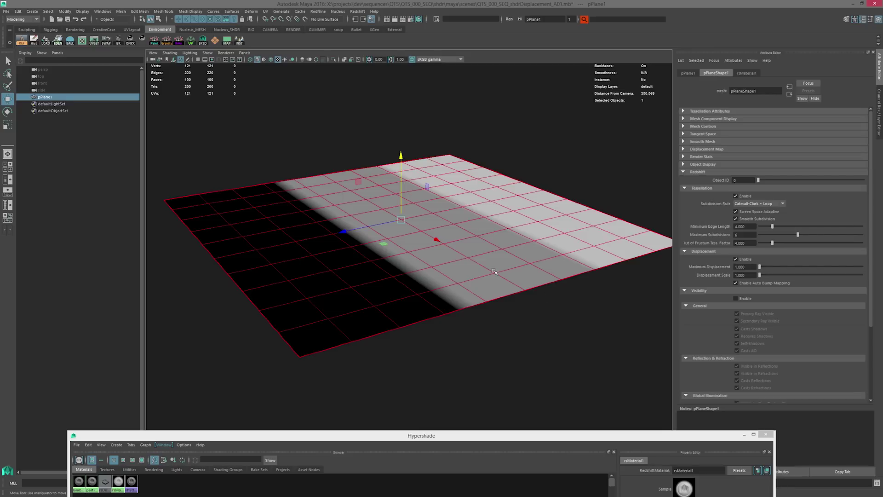
Add a Redshift dome light to the scene and clear the selection.
{"action": "left_click_drag", "start_coordinate": [495, 271], "coordinate": [531, 247], "text": "alt"}
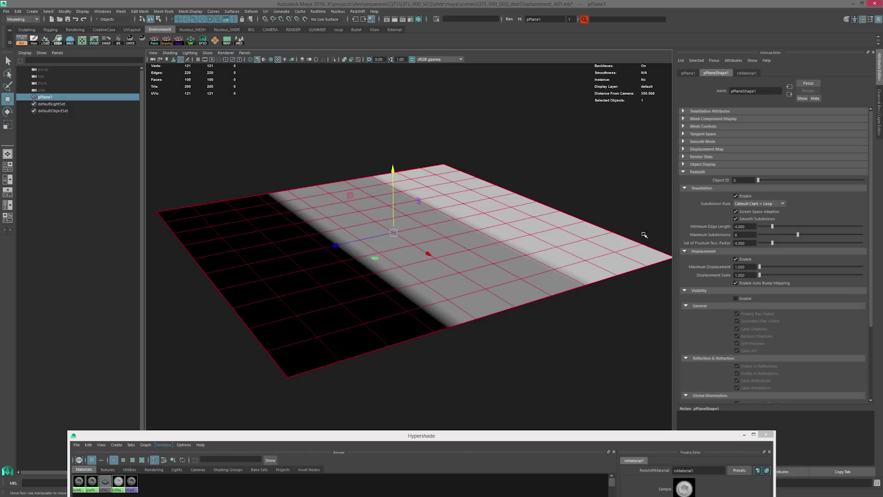
{"action": "left_click", "coordinate": [358, 11]}
{"action": "mouse_move", "coordinate": [379, 40]}
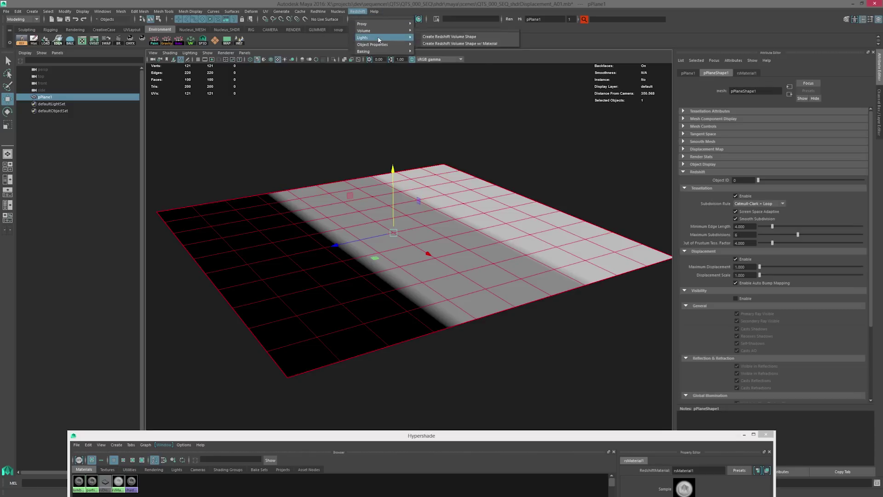
{"action": "left_click", "coordinate": [443, 66]}
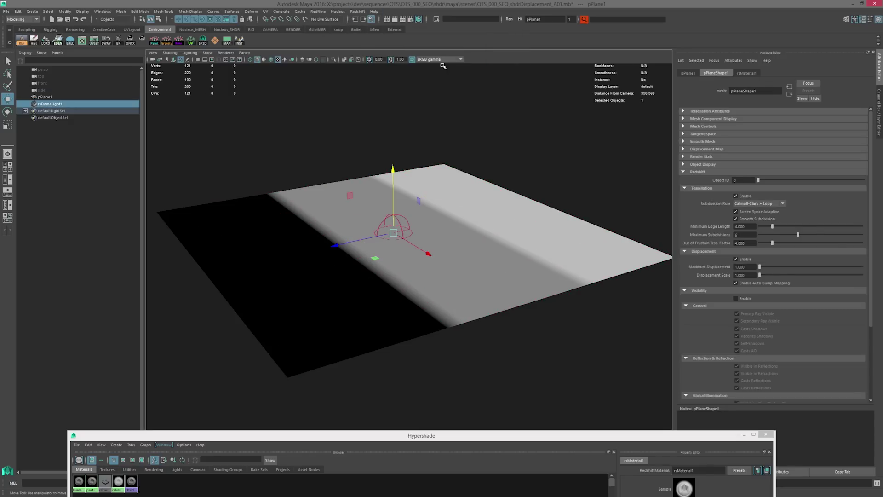
{"action": "left_click", "coordinate": [550, 134]}
Render the plane from a frontal perspective view with Redshift, then close the render.
{"action": "left_click_drag", "start_coordinate": [575, 228], "coordinate": [497, 193], "text": "alt"}
{"action": "left_click", "coordinate": [396, 21]}
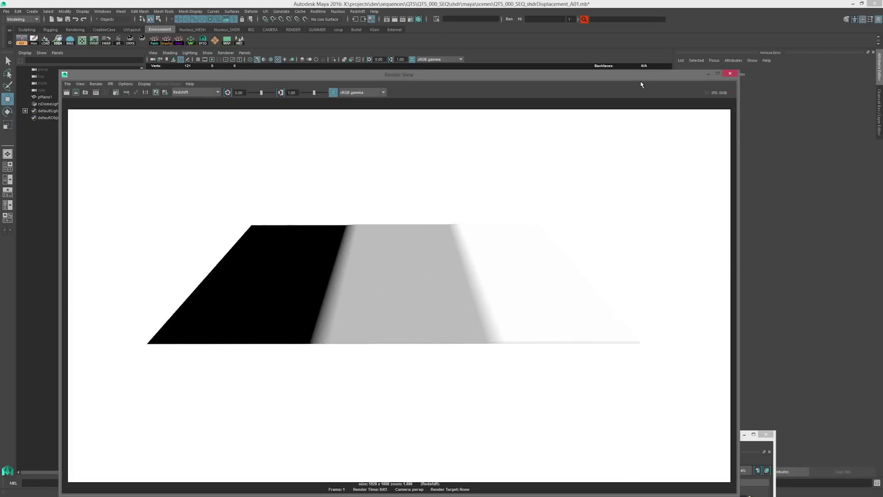
{"action": "left_click_drag", "start_coordinate": [638, 79], "coordinate": [618, 98]}
{"action": "left_click", "coordinate": [711, 91]}
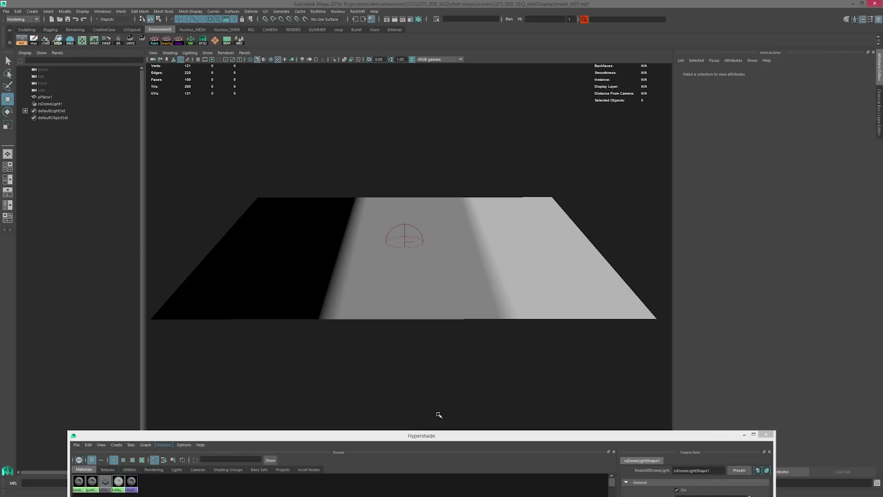
Set the Scale of the rsDisplacement1 node to 100.
{"action": "left_click_drag", "start_coordinate": [445, 437], "coordinate": [443, 69]}
{"action": "left_click", "coordinate": [281, 341]}
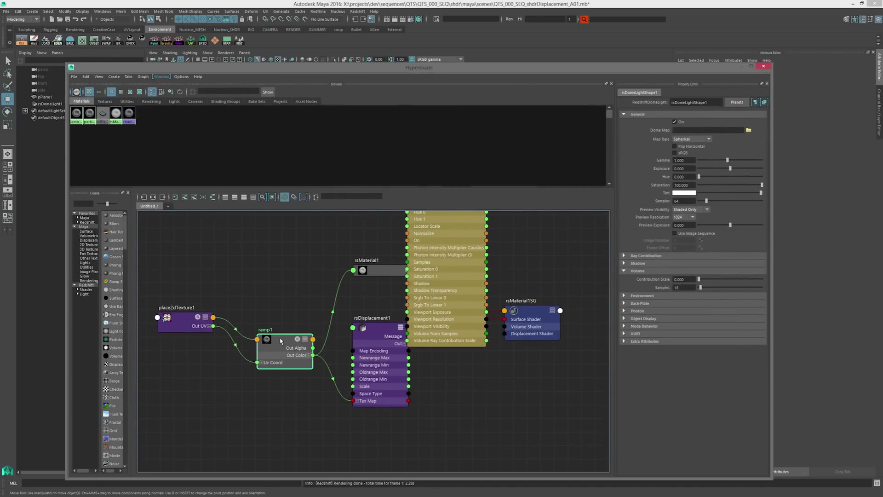
{"action": "left_click", "coordinate": [398, 330]}
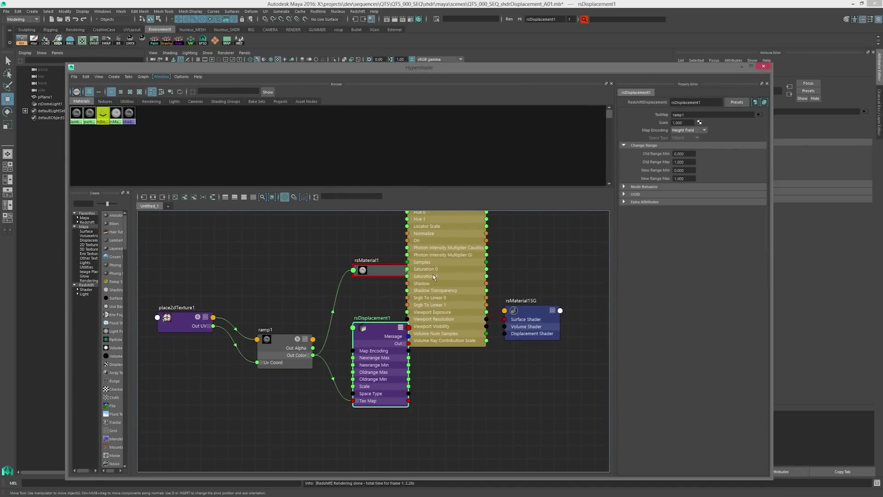
{"action": "double_click", "coordinate": [680, 122]}
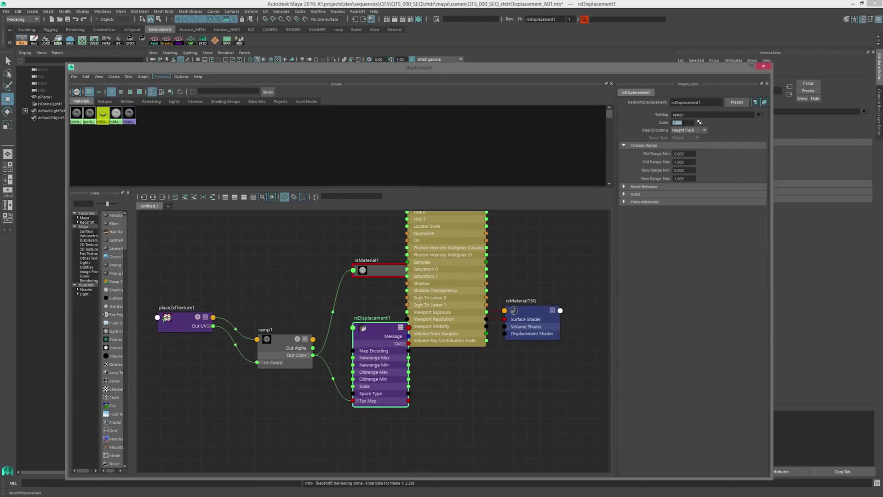
{"action": "type", "text": "100"}
Render the plane again to check the displacement scale, then close the render.
{"action": "left_click_drag", "start_coordinate": [650, 69], "coordinate": [644, 389]}
{"action": "left_click", "coordinate": [397, 19]}
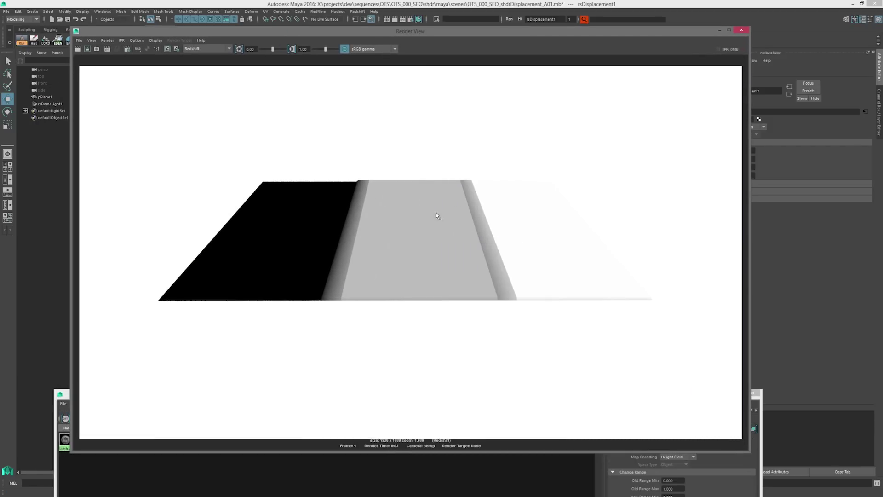
{"action": "left_click", "coordinate": [742, 30]}
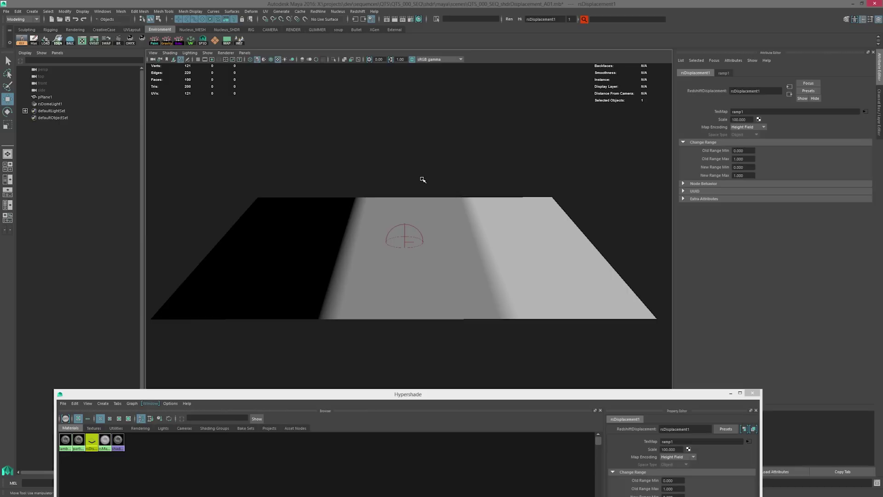
Set the plane's Maximum Displacement to 100 and render it from a nearly edge-on view.
{"action": "left_click", "coordinate": [424, 182]}
{"action": "scroll", "coordinate": [494, 257], "scroll_direction": "up", "scroll_amount": 2}
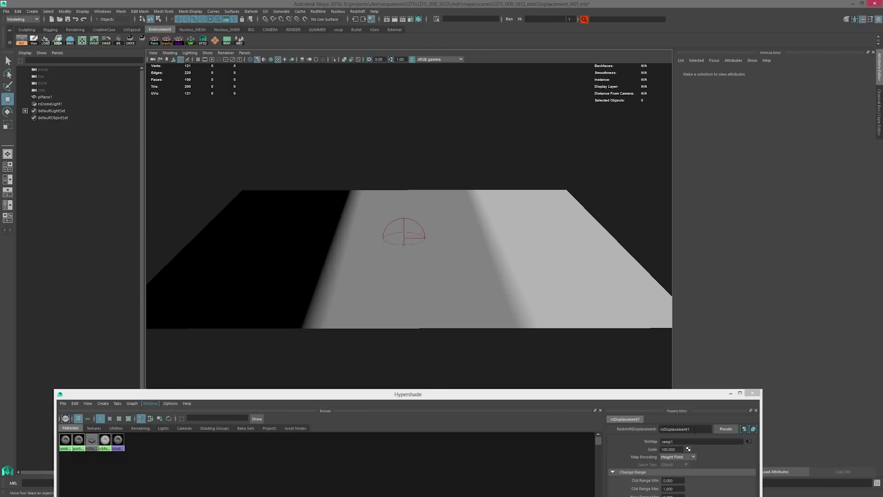
{"action": "left_click_drag", "start_coordinate": [644, 395], "coordinate": [719, 406]}
{"action": "left_click_drag", "start_coordinate": [594, 282], "coordinate": [418, 235], "text": "alt"}
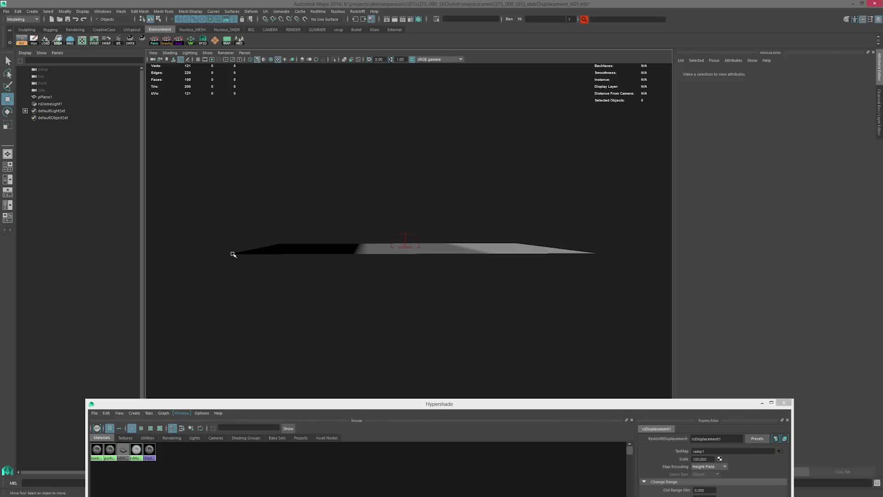
{"action": "left_click", "coordinate": [502, 248]}
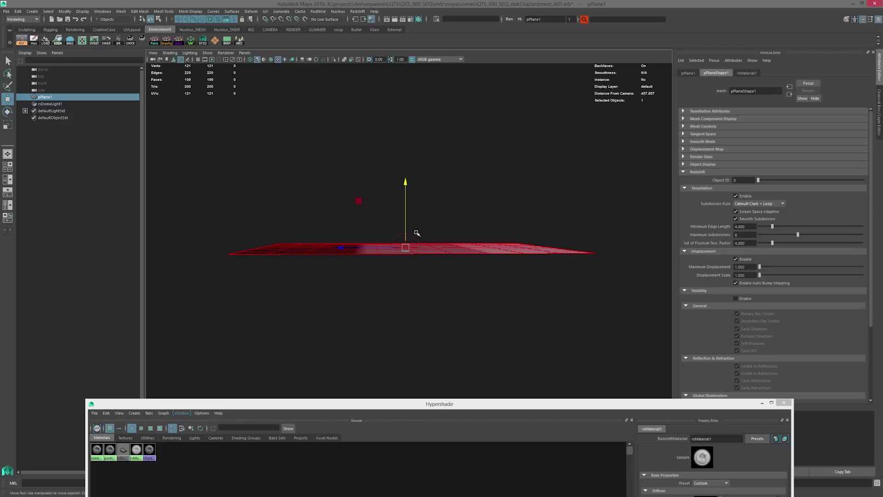
{"action": "left_click_drag", "start_coordinate": [676, 408], "coordinate": [634, 338]}
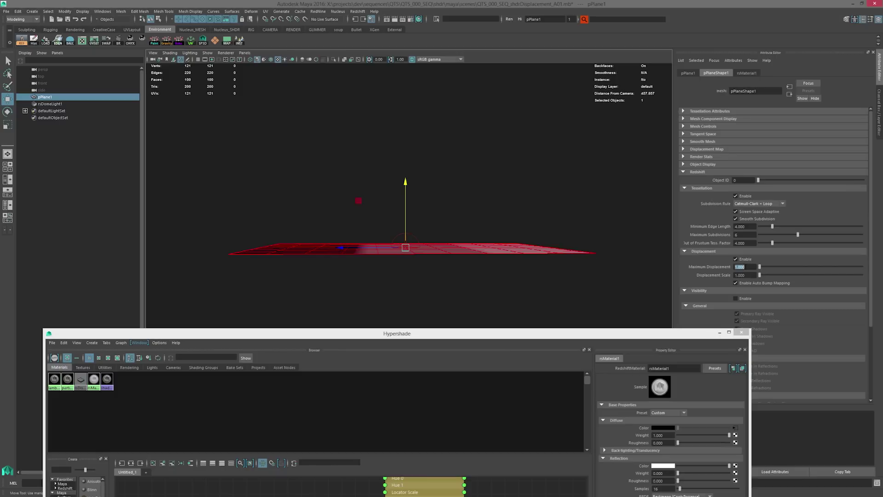
{"action": "type", "text": "100"}
{"action": "left_click", "coordinate": [395, 19]}
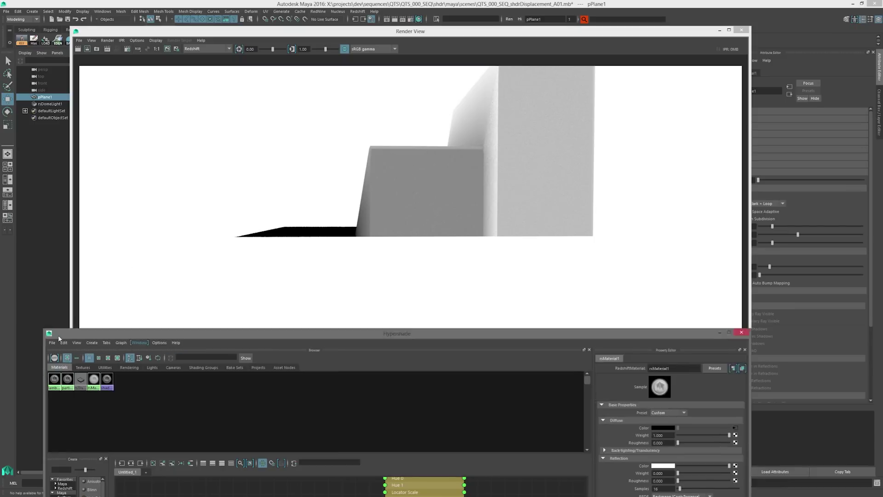
Compare the grey values of ramp1 with the Change Range settings of rsDisplacement1.
{"action": "left_click_drag", "start_coordinate": [57, 335], "coordinate": [81, 182]}
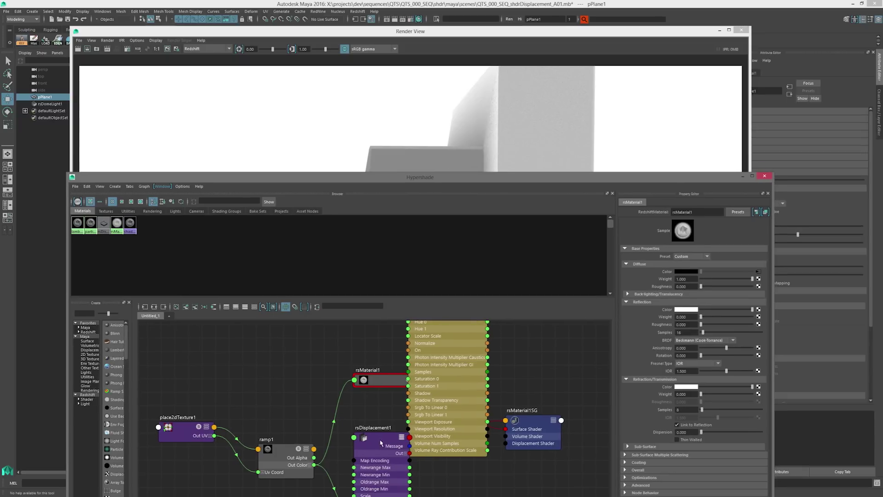
{"action": "left_click", "coordinate": [381, 443]}
{"action": "left_click_drag", "start_coordinate": [506, 179], "coordinate": [499, 49]}
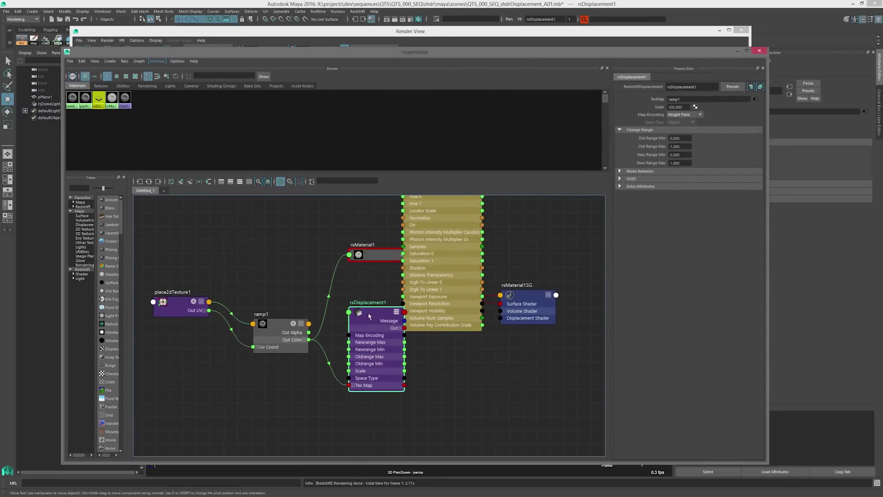
{"action": "left_click_drag", "start_coordinate": [369, 317], "coordinate": [368, 343]}
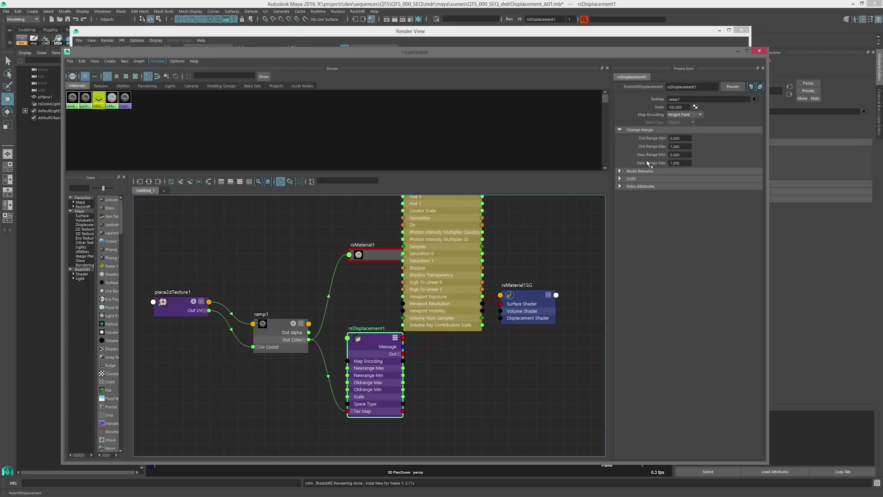
{"action": "left_click", "coordinate": [276, 327]}
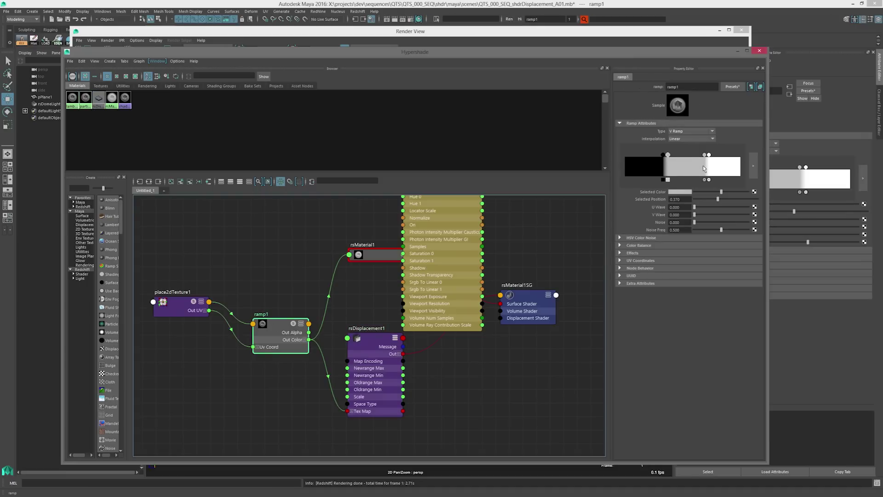
{"action": "left_click", "coordinate": [368, 340]}
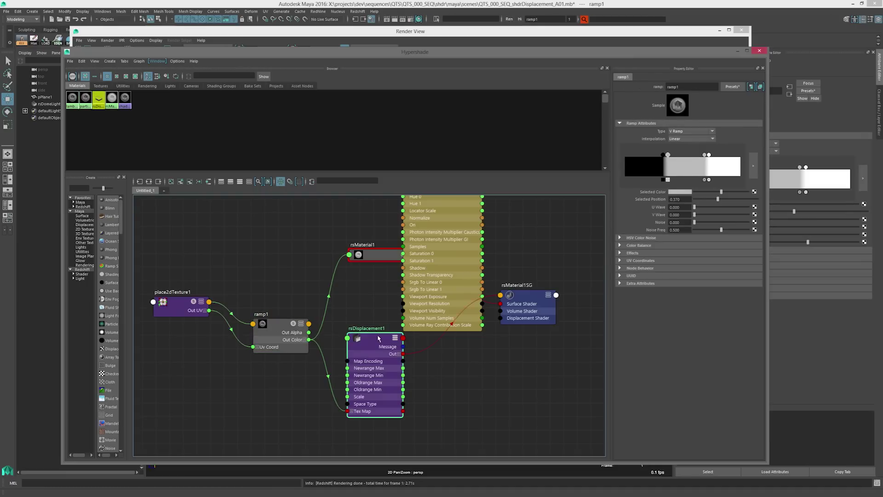
{"action": "left_click", "coordinate": [276, 326]}
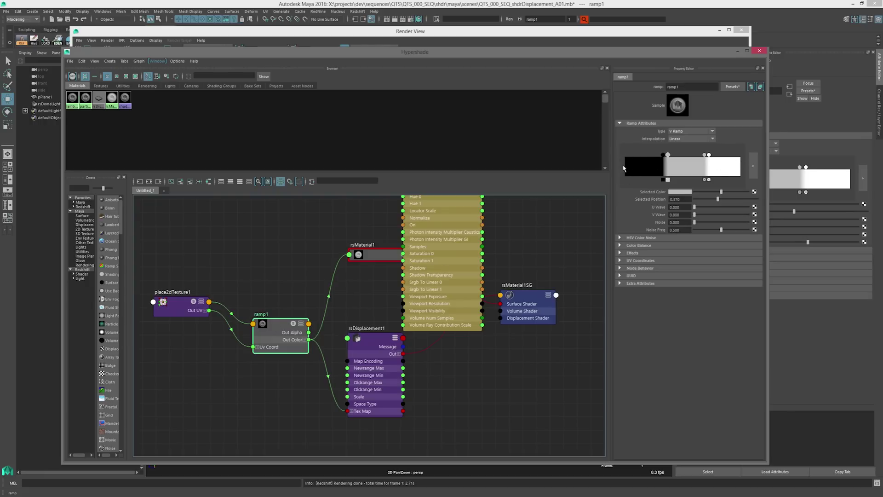
{"action": "left_click", "coordinate": [374, 342]}
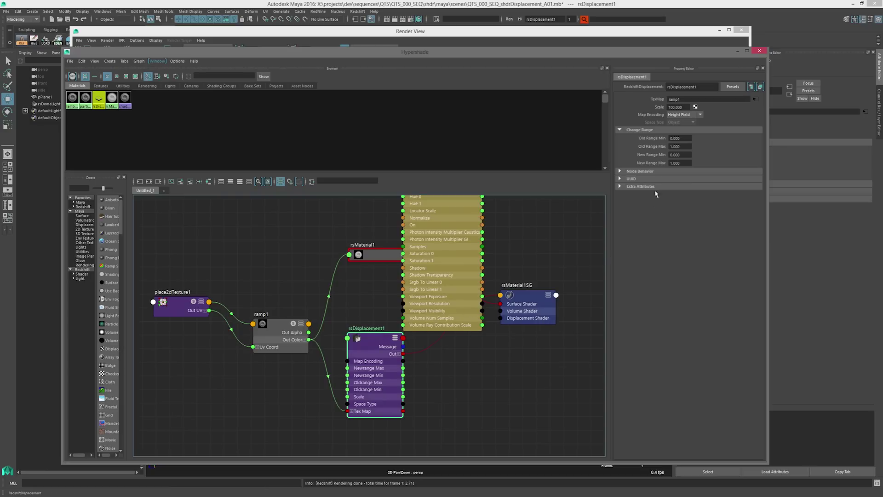
Set rsDisplacement1's New Range Min to -0.5 and New Range Max to 0.5.
{"action": "left_click", "coordinate": [677, 154]}
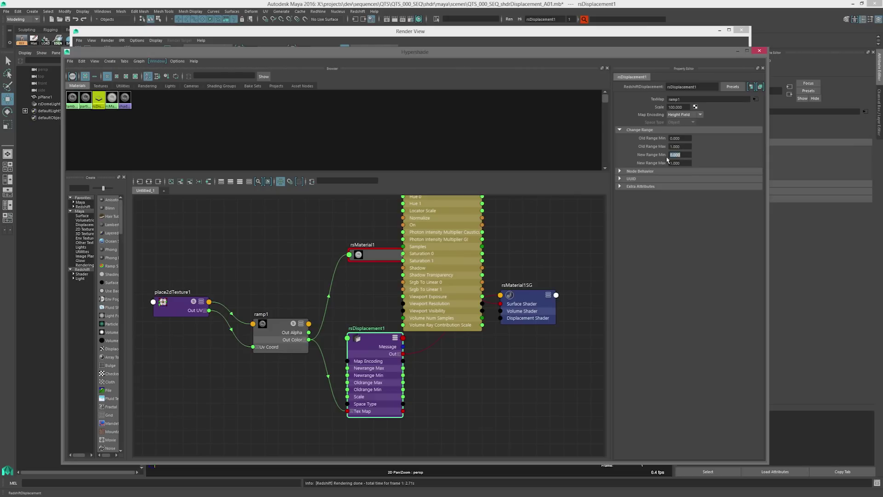
{"action": "type", "text": "-0."}
{"action": "left_click", "coordinate": [685, 163]}
{"action": "type", "text": "0"}
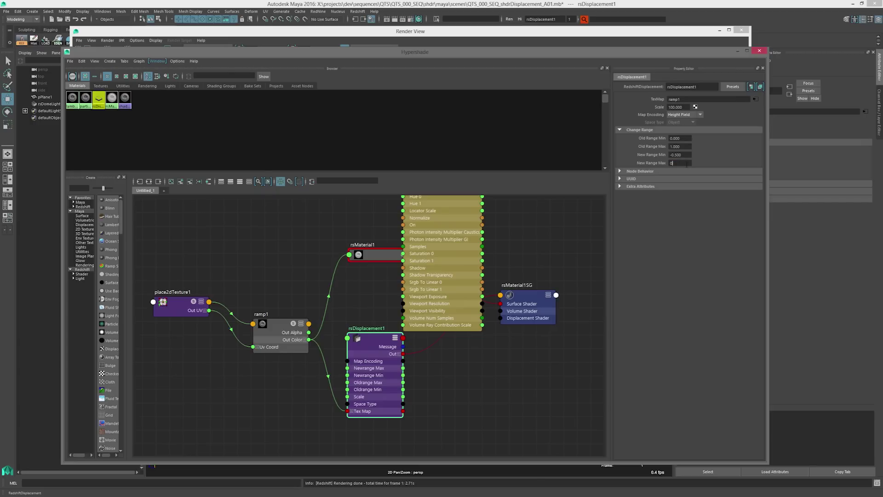
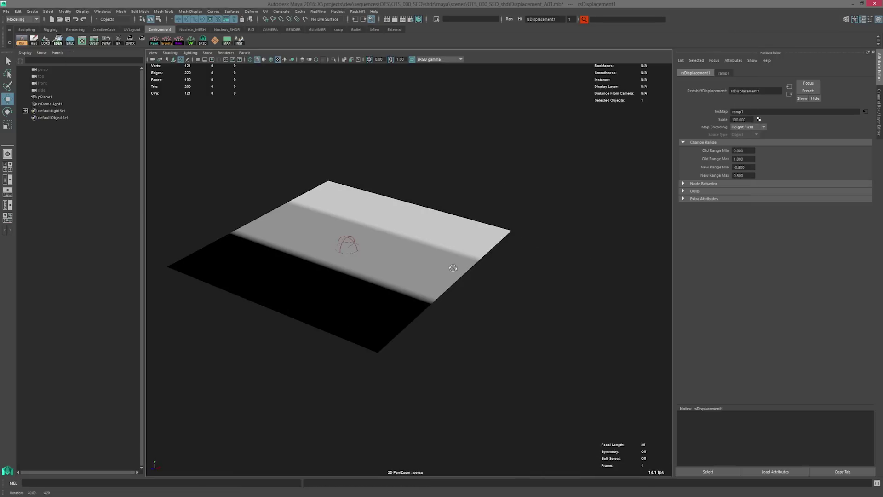
Duplicate the plane and move the copy along its X axis to sit beside the original.
{"action": "left_click", "coordinate": [454, 269]}
{"action": "key", "text": "ctrl+d"}
{"action": "left_click_drag", "start_coordinate": [391, 265], "coordinate": [645, 347]}
{"action": "left_click_drag", "start_coordinate": [634, 292], "coordinate": [566, 231], "text": "alt"}
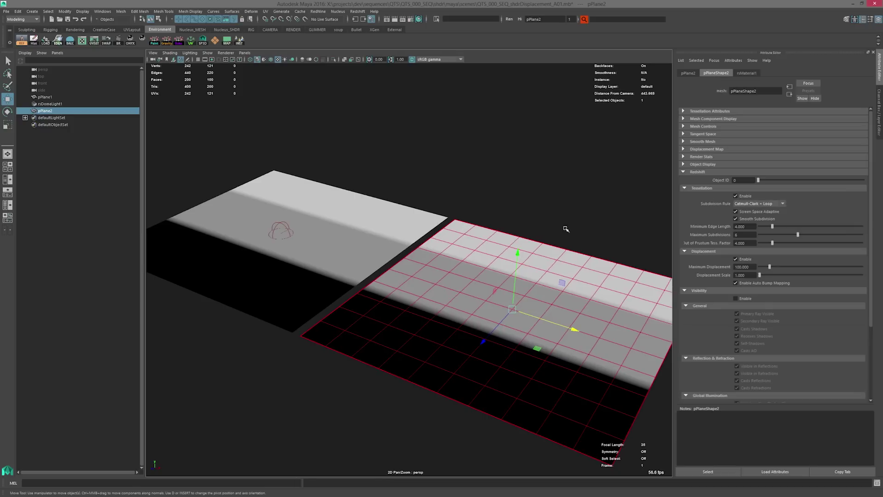
Disable Tessellation and Displacement on the duplicated plane.
{"action": "left_click", "coordinate": [736, 196]}
{"action": "left_click", "coordinate": [736, 259]}
{"action": "left_click_drag", "start_coordinate": [534, 233], "coordinate": [527, 322], "text": "alt"}
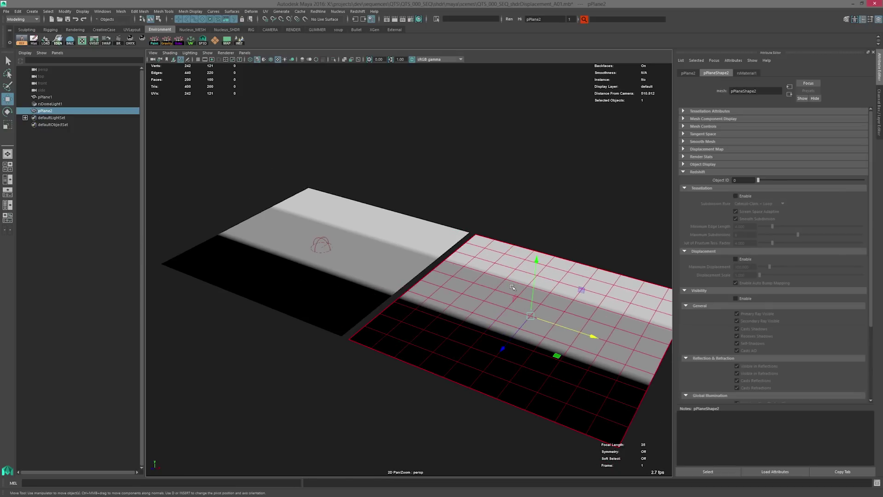
Deselect everything and render both planes to compare the displaced and flat versions.
{"action": "left_click_drag", "start_coordinate": [494, 242], "coordinate": [465, 195], "text": "alt"}
{"action": "left_click", "coordinate": [453, 161]}
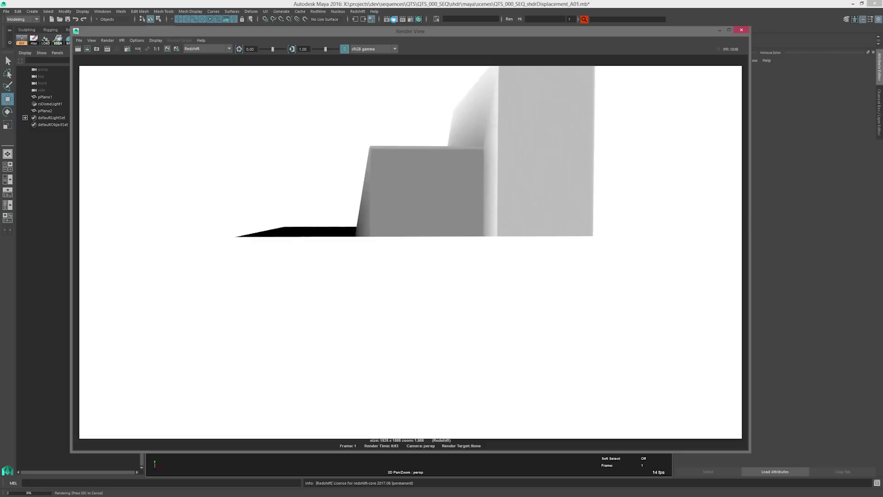
{"action": "left_click", "coordinate": [395, 19]}
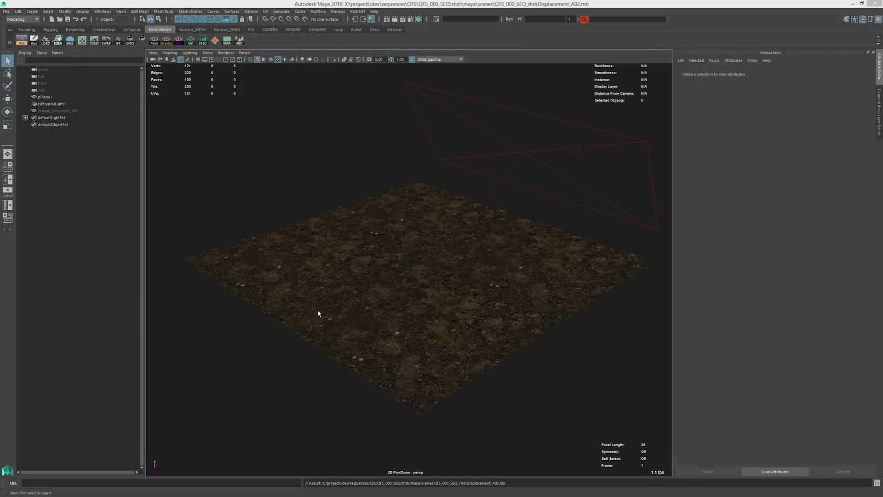
Unhide the human_basemesh_180 model standing on the textured ground plane in the shdrDisplacement_A02 scene.
{"action": "left_click_drag", "start_coordinate": [406, 267], "coordinate": [352, 242], "text": "alt"}
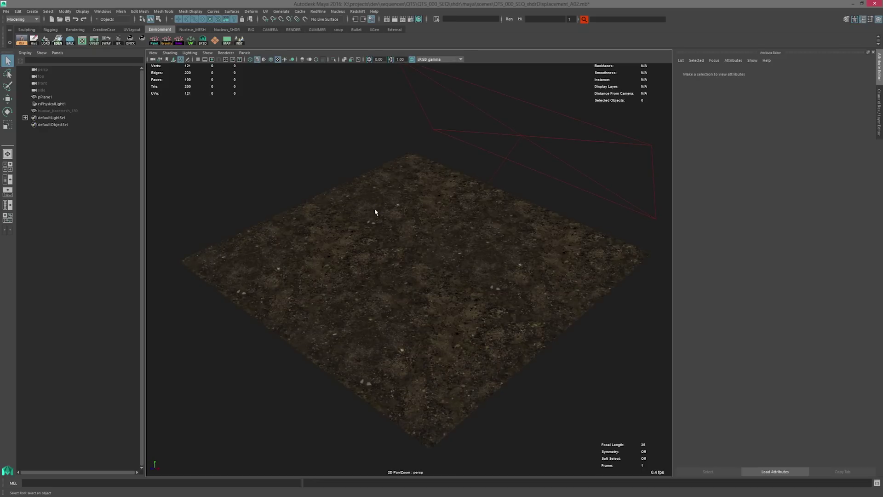
{"action": "left_click_drag", "start_coordinate": [407, 243], "coordinate": [416, 302], "text": "alt"}
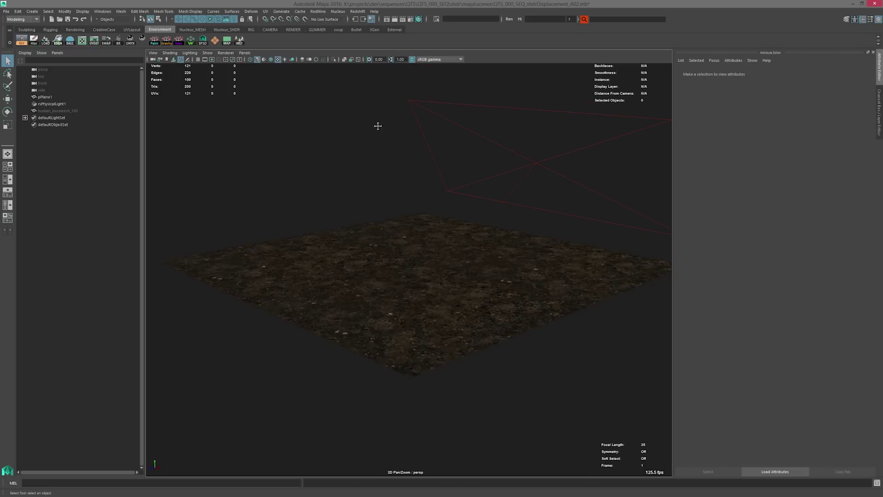
{"action": "left_click", "coordinate": [55, 111]}
{"action": "key", "text": "shift+h"}
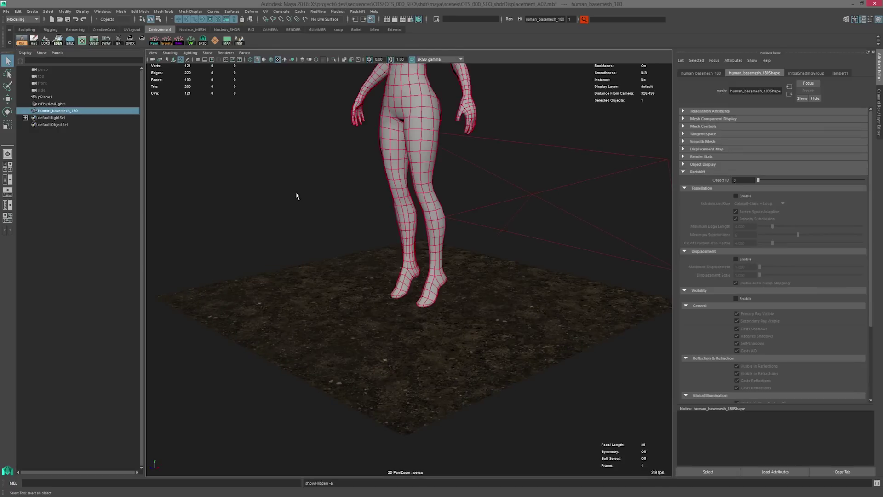
Frame the human model, select the ground plane beneath it, and render the scene with the plane's current displacement settings.
{"action": "key", "text": "f"}
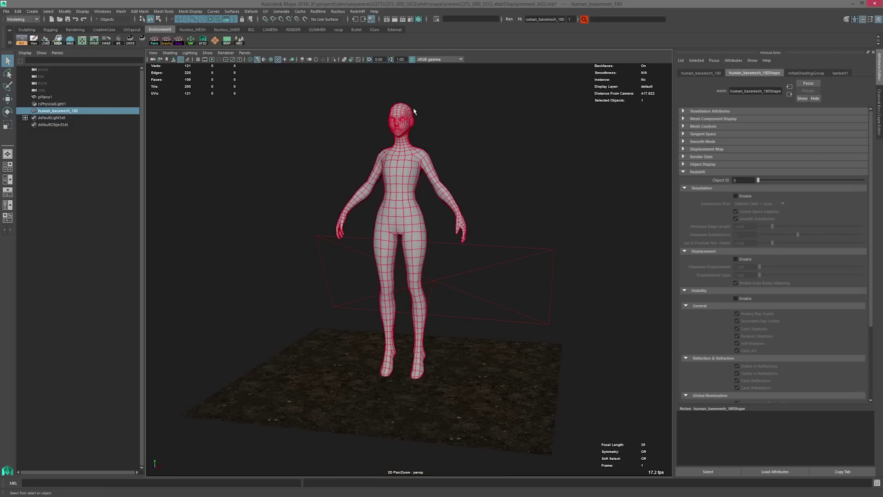
{"action": "left_click_drag", "start_coordinate": [488, 361], "coordinate": [479, 201], "text": "alt"}
{"action": "left_click_drag", "start_coordinate": [484, 346], "coordinate": [458, 345], "text": "alt"}
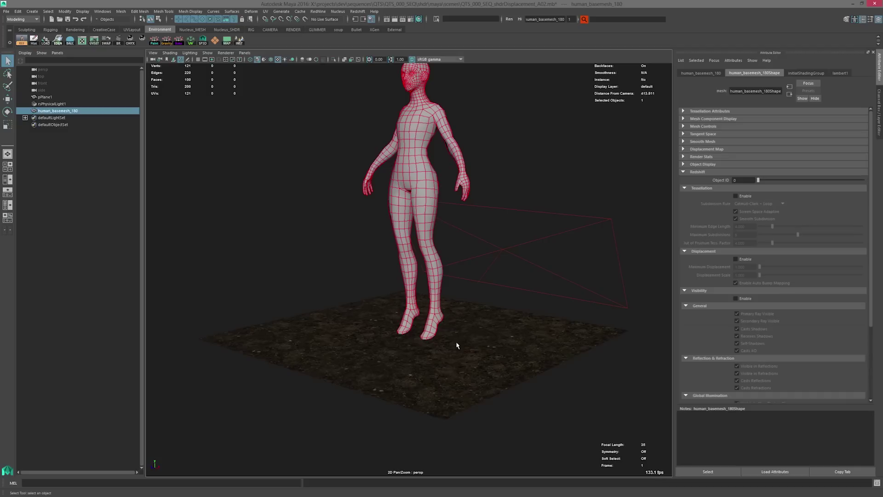
{"action": "left_click", "coordinate": [475, 359]}
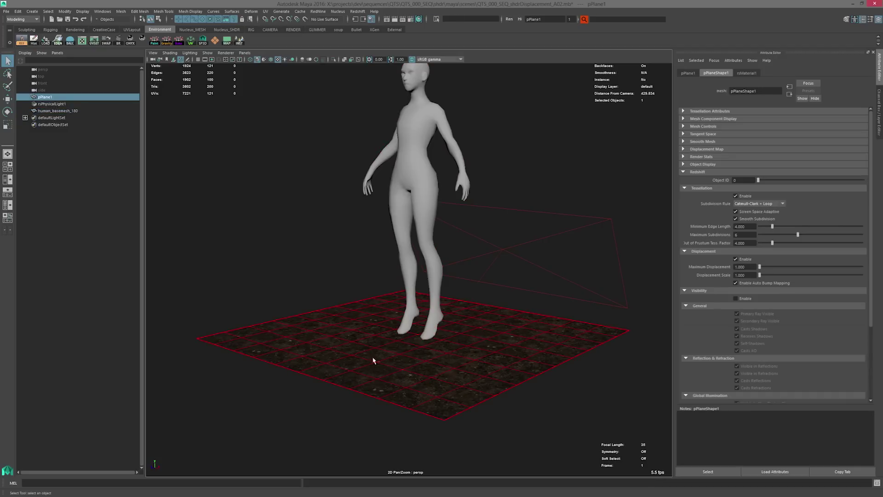
{"action": "left_click_drag", "start_coordinate": [490, 366], "coordinate": [523, 353], "text": "alt"}
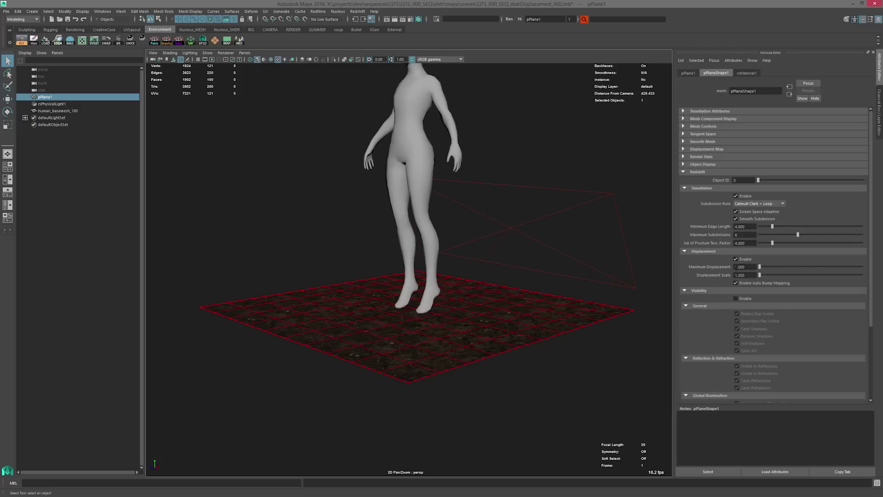
{"action": "scroll", "coordinate": [400, 352], "scroll_direction": "up", "scroll_amount": 5}
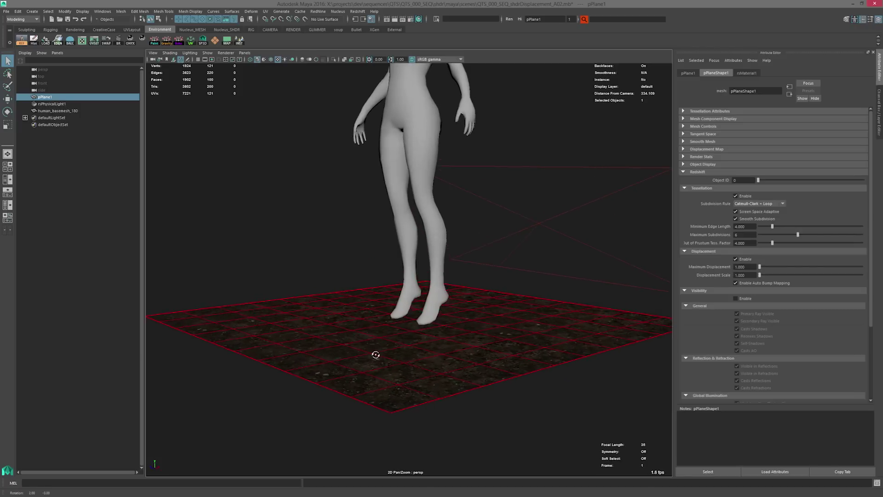
{"action": "left_click_drag", "start_coordinate": [374, 359], "coordinate": [351, 353], "text": "alt"}
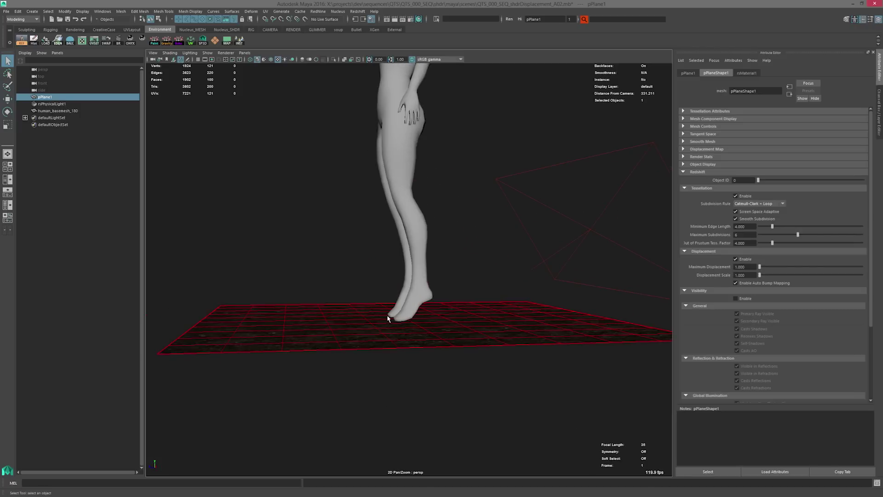
{"action": "mouse_move", "coordinate": [412, 331]}
{"action": "left_mouse_down", "text": "alt"}
{"action": "mouse_move", "coordinate": [420, 357]}
{"action": "mouse_move", "coordinate": [498, 389]}
{"action": "mouse_move", "coordinate": [479, 343]}
{"action": "mouse_move", "coordinate": [457, 339]}
{"action": "mouse_move", "coordinate": [464, 324]}
{"action": "mouse_move", "coordinate": [424, 329]}
{"action": "left_mouse_up", "text": "alt"}
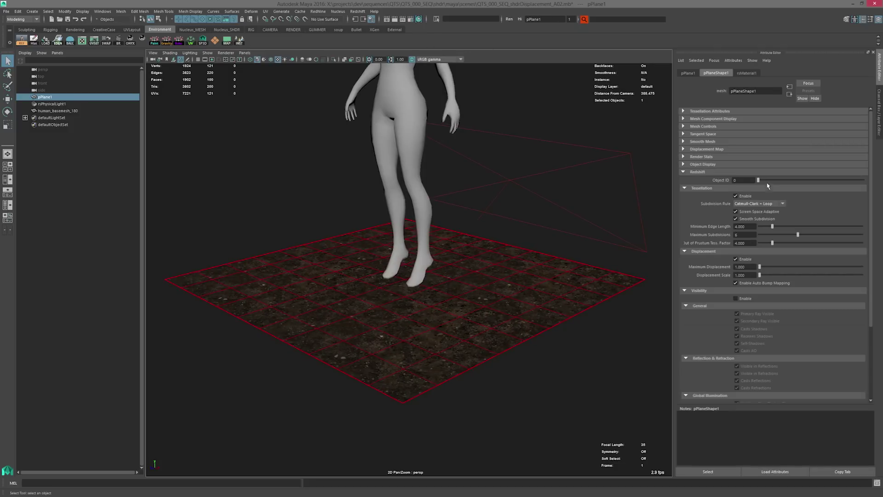
{"action": "left_click", "coordinate": [394, 20]}
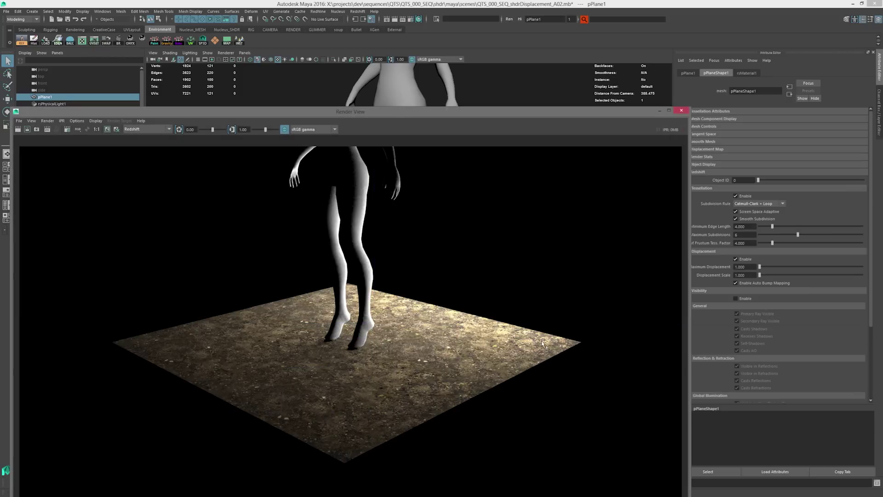
Set the ground plane's Maximum Displacement and Displacement Scale to 15, and re-render the scene.
{"action": "left_click_drag", "start_coordinate": [629, 113], "coordinate": [637, 319]}
{"action": "left_click", "coordinate": [740, 267]}
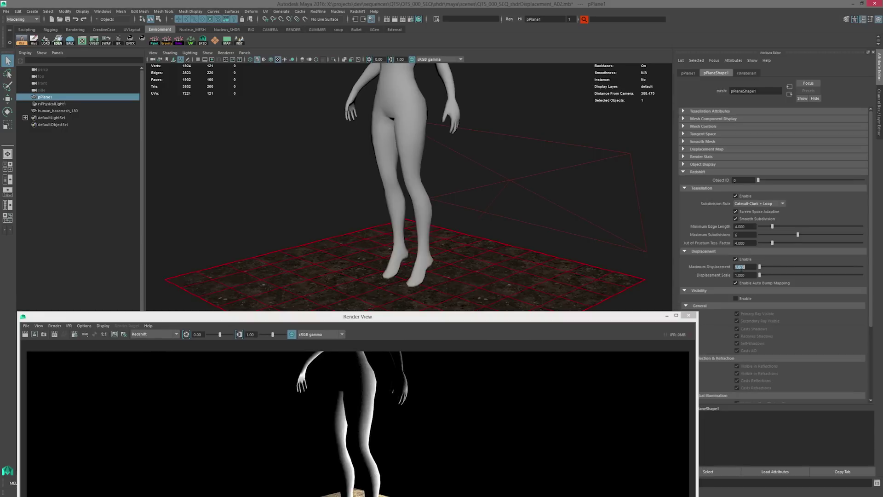
{"action": "type", "text": "15"}
{"action": "key", "text": "Return"}
{"action": "key", "text": "Tab"}
{"action": "type", "text": "15"}
{"action": "key", "text": "Return"}
{"action": "left_click", "coordinate": [25, 334]}
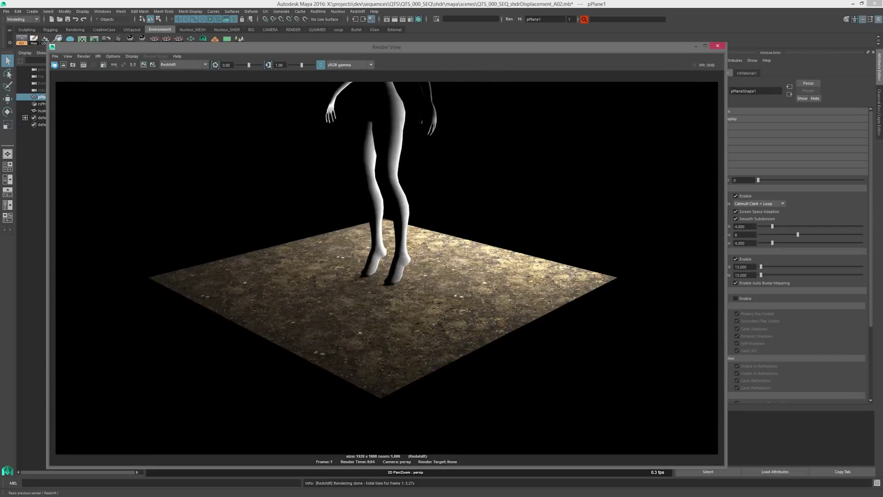
{"action": "left_click", "coordinate": [54, 65]}
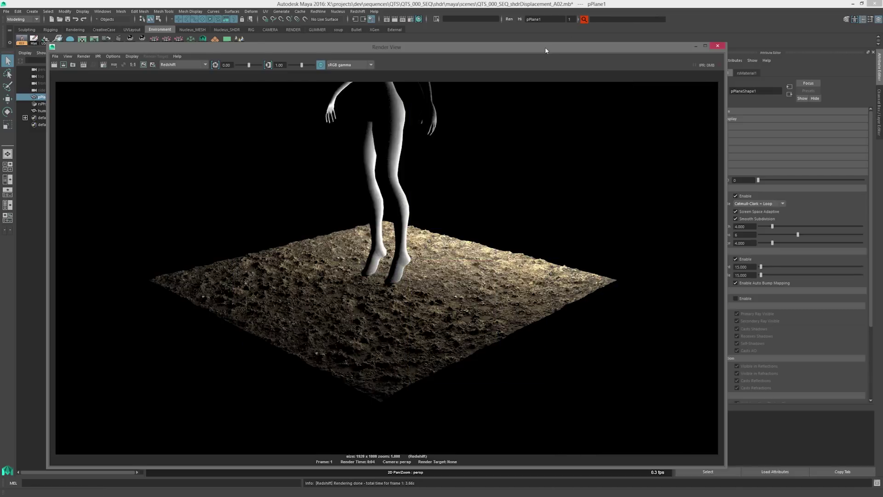
Render the ground at Maximum Subdivisions 1 with and without Auto Bump Mapping, and again with both settings restored.
{"action": "left_click_drag", "start_coordinate": [546, 50], "coordinate": [501, 47]}
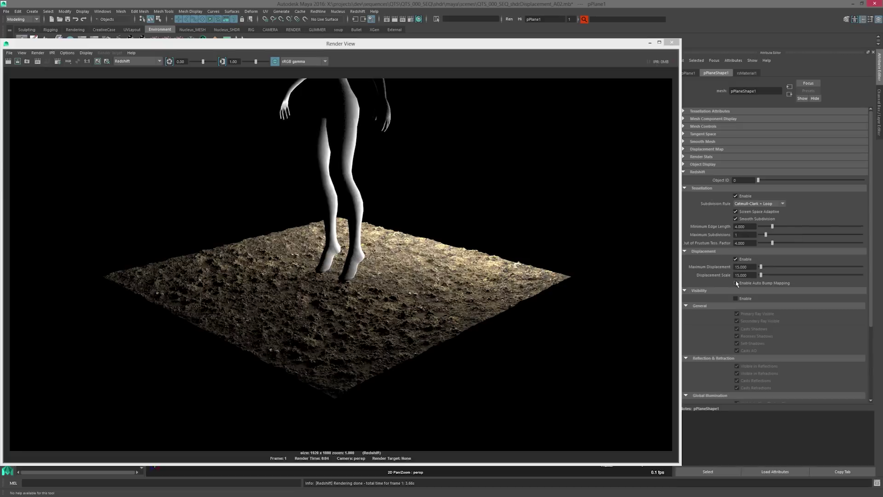
{"action": "left_click", "coordinate": [8, 61]}
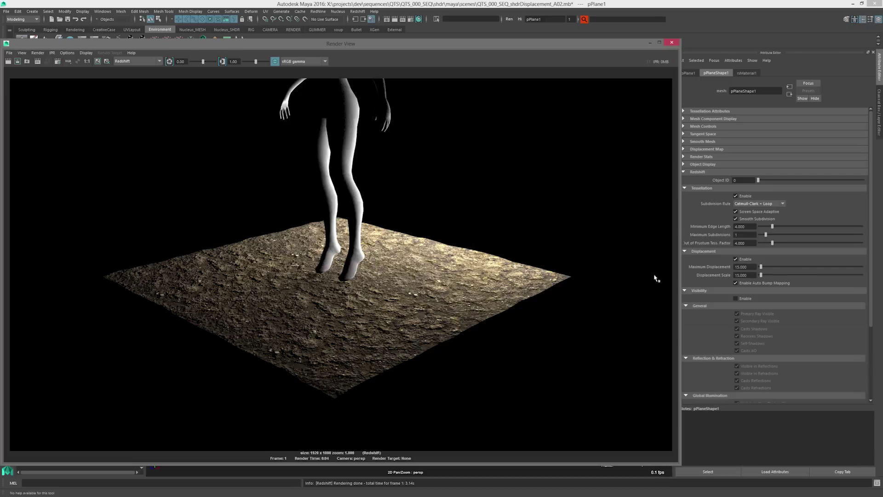
{"action": "left_click", "coordinate": [773, 283]}
{"action": "left_click", "coordinate": [8, 61]}
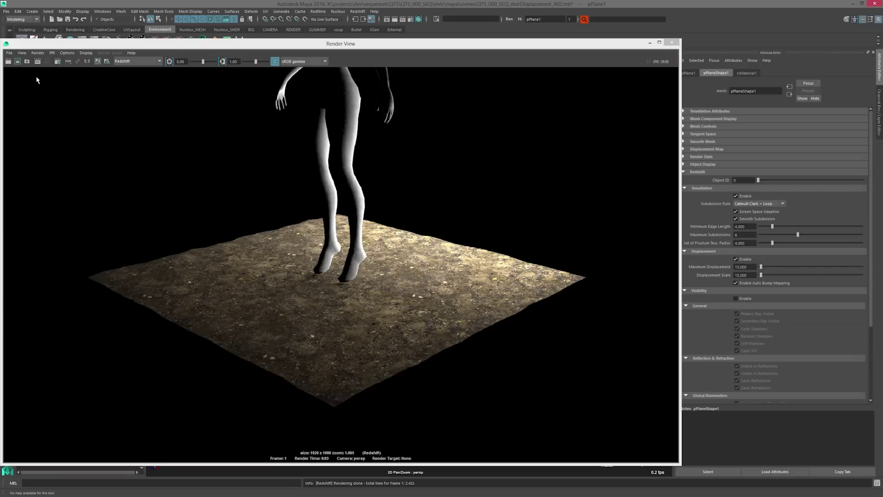
{"action": "left_click", "coordinate": [9, 61]}
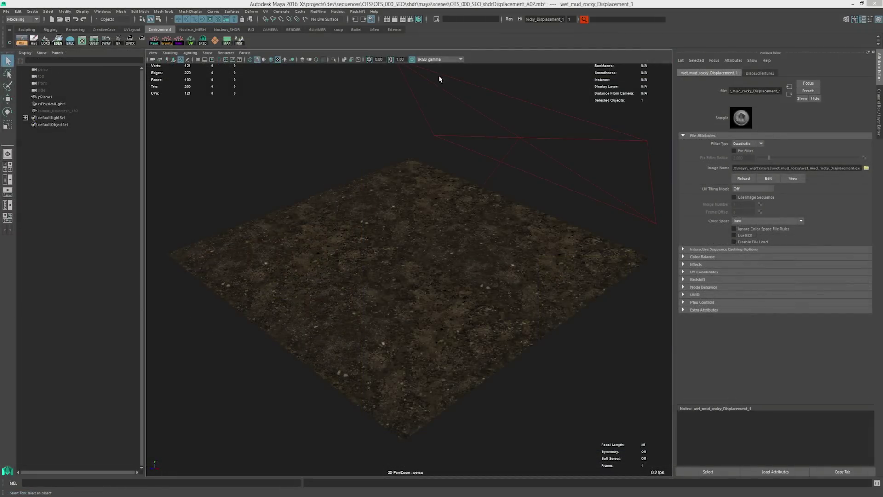
Open the Hypershade and set the Color Space of the wet_mud_rocky_Displacement.exr texture to sRGB.
{"action": "left_click", "coordinate": [419, 19]}
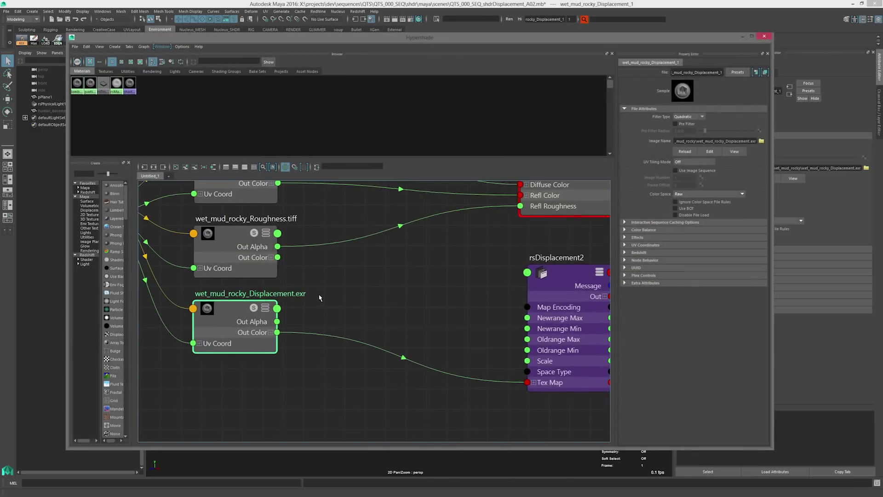
{"action": "middle_click_drag", "start_coordinate": [426, 280], "coordinate": [423, 275], "text": "alt"}
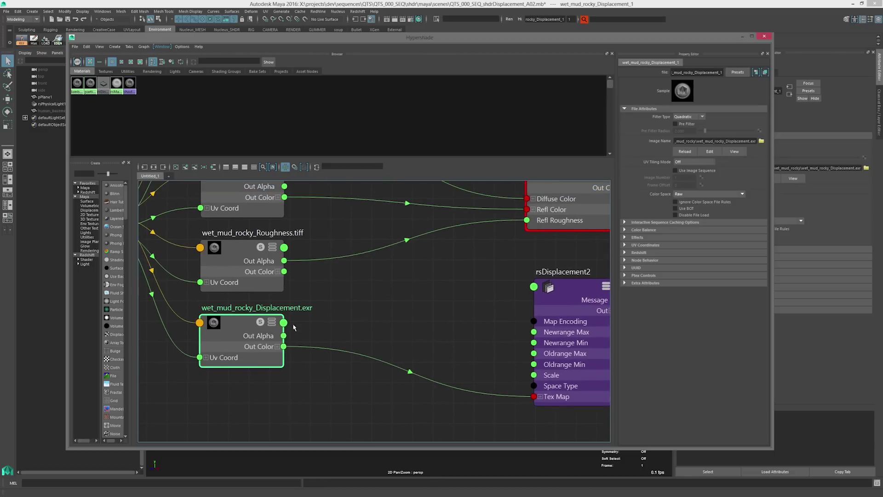
{"action": "left_click", "coordinate": [680, 194]}
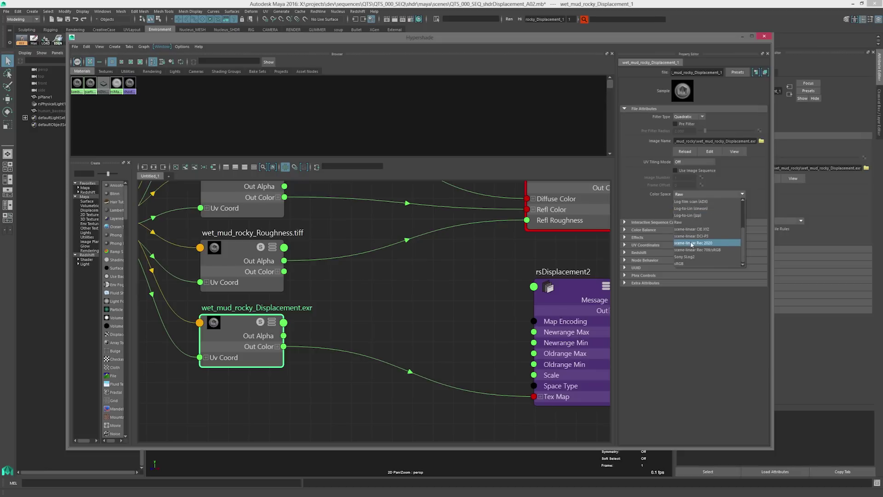
{"action": "left_click", "coordinate": [685, 265]}
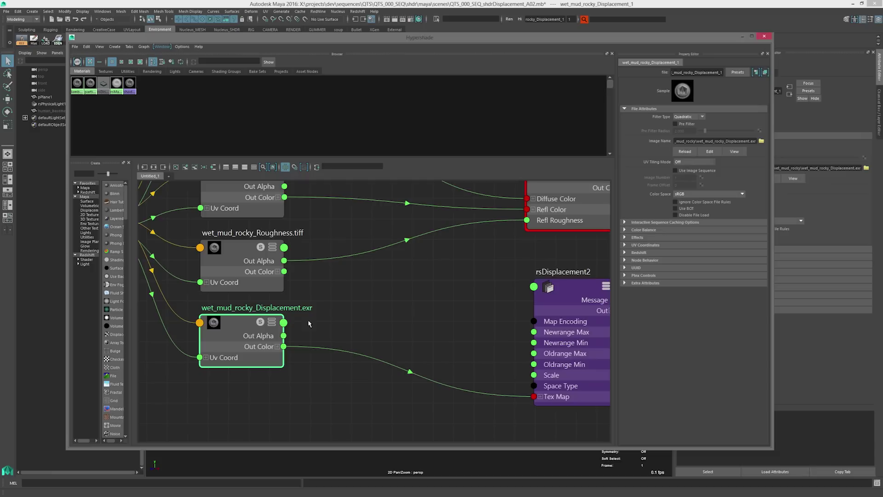
Return the displacement texture's Color Space to Raw.
{"action": "left_click", "coordinate": [705, 194]}
{"action": "left_click", "coordinate": [680, 225]}
{"action": "middle_click_drag", "start_coordinate": [281, 314], "coordinate": [310, 309], "text": "alt"}
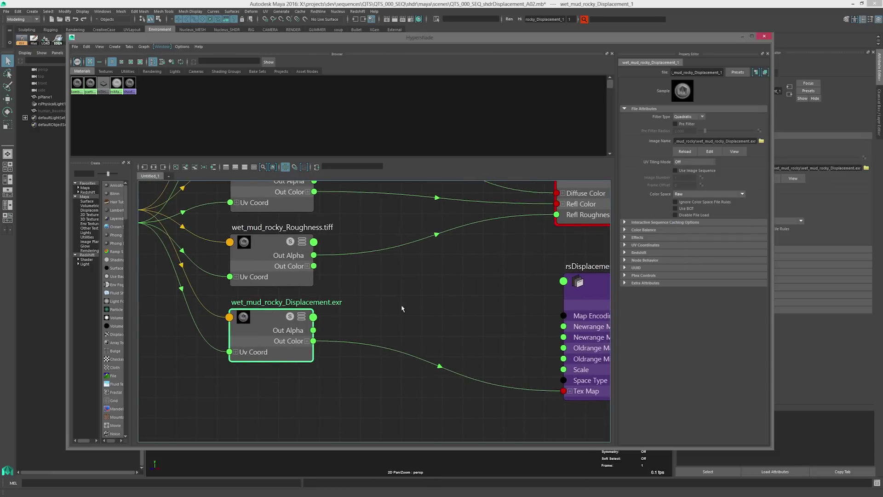
{"action": "middle_click_drag", "start_coordinate": [402, 309], "coordinate": [342, 304], "text": "alt"}
Switch the displacement texture's Color Space to sRGB, render the ground plane, and keep the rendered image for comparison.
{"action": "left_click", "coordinate": [673, 195]}
{"action": "left_click", "coordinate": [695, 264]}
{"action": "left_click", "coordinate": [399, 20]}
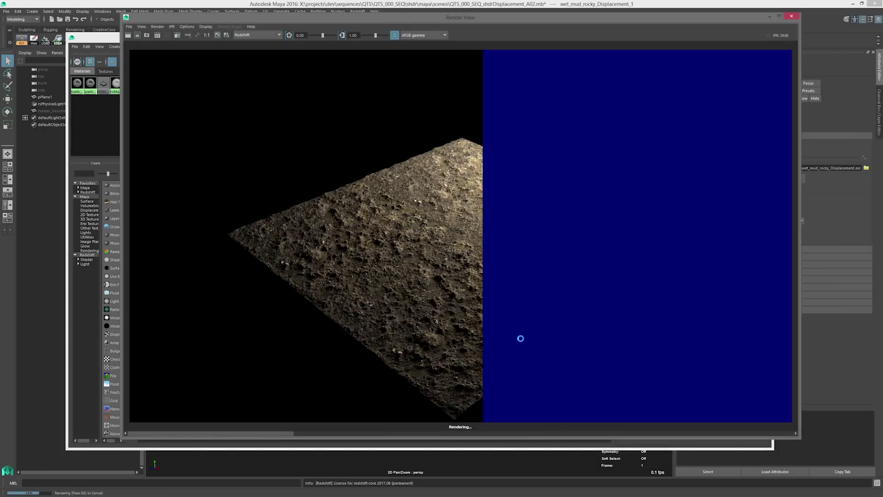
{"action": "left_click", "coordinate": [218, 36]}
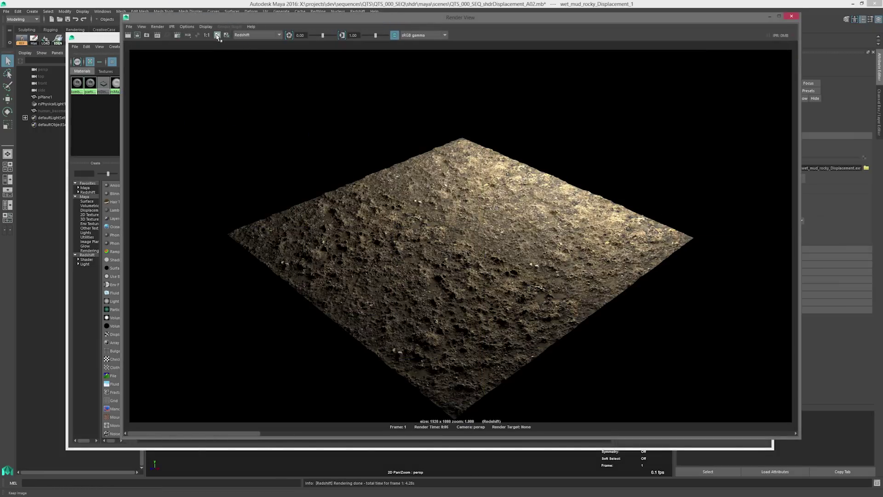
Set the displacement texture's Color Space back to Raw and re-render the ground plane.
{"action": "left_click", "coordinate": [121, 37]}
{"action": "left_click", "coordinate": [695, 193]}
{"action": "left_click", "coordinate": [681, 225]}
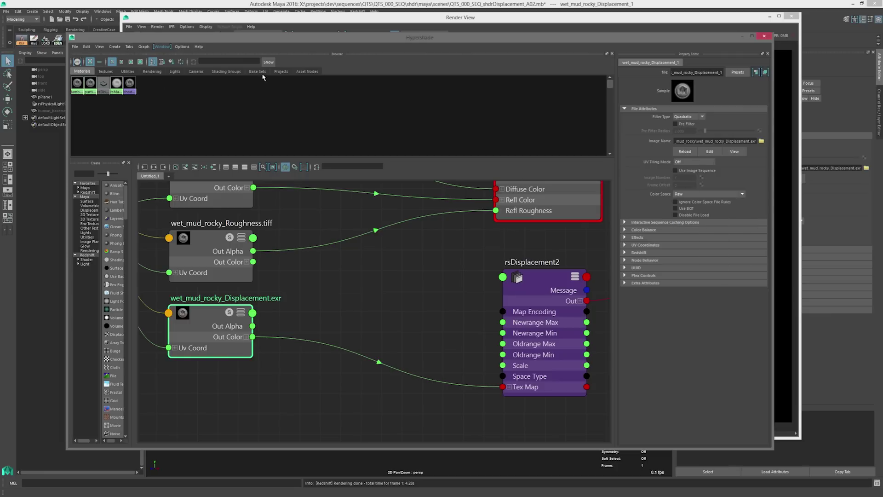
{"action": "left_click", "coordinate": [151, 20]}
{"action": "left_click", "coordinate": [127, 35]}
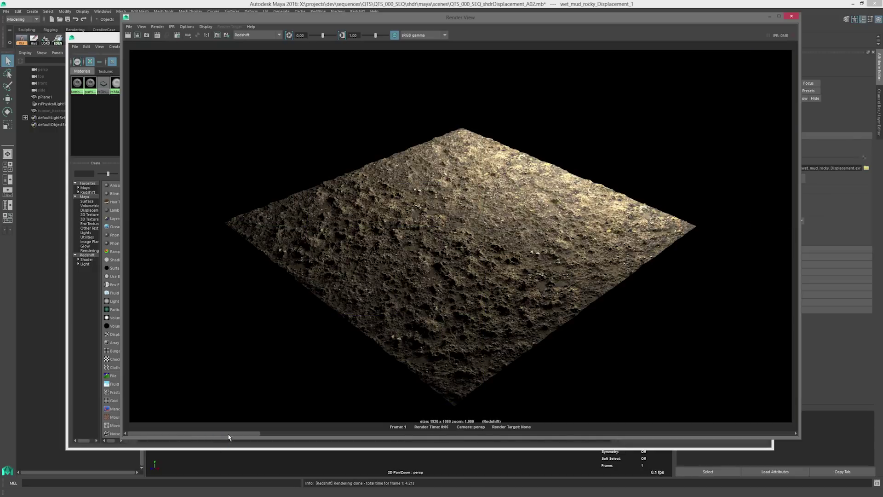
Compare the kept sRGB render with the Raw render, and return to the Hypershade.
{"action": "left_click_drag", "start_coordinate": [273, 434], "coordinate": [347, 418]}
{"action": "left_click_drag", "start_coordinate": [291, 422], "coordinate": [291, 374]}
{"action": "left_click", "coordinate": [102, 37]}
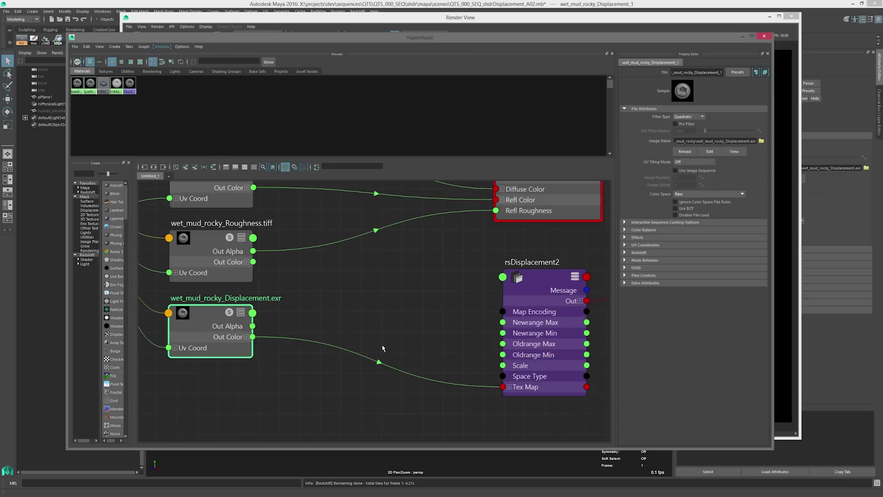